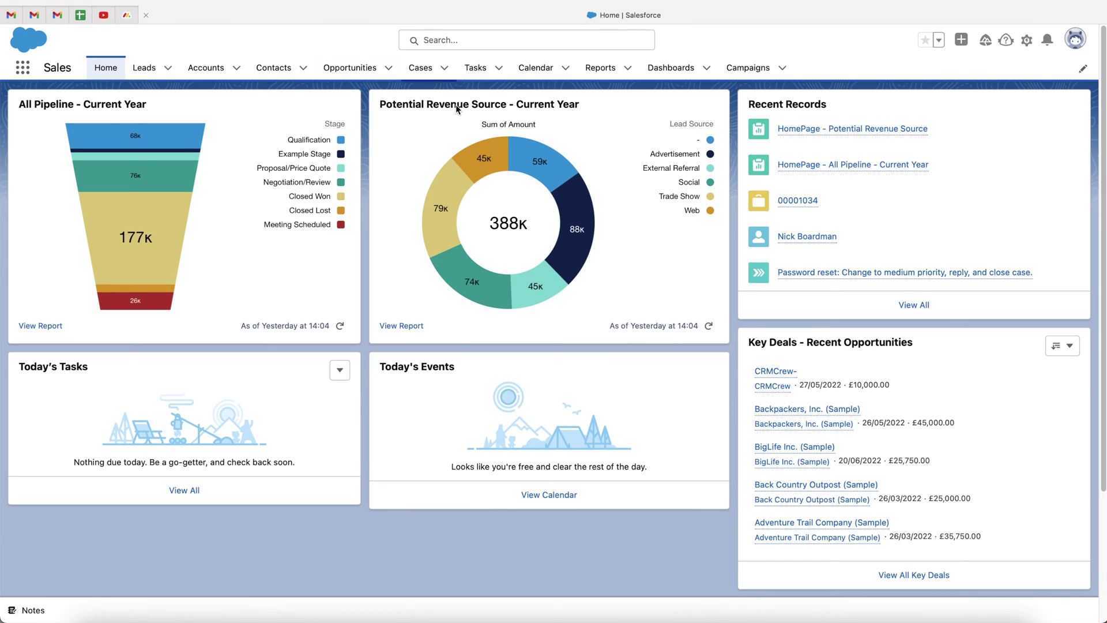
Open case 00001034 'File Upload Issue' from the Cases list and review its detail fields
left_click(407, 68)
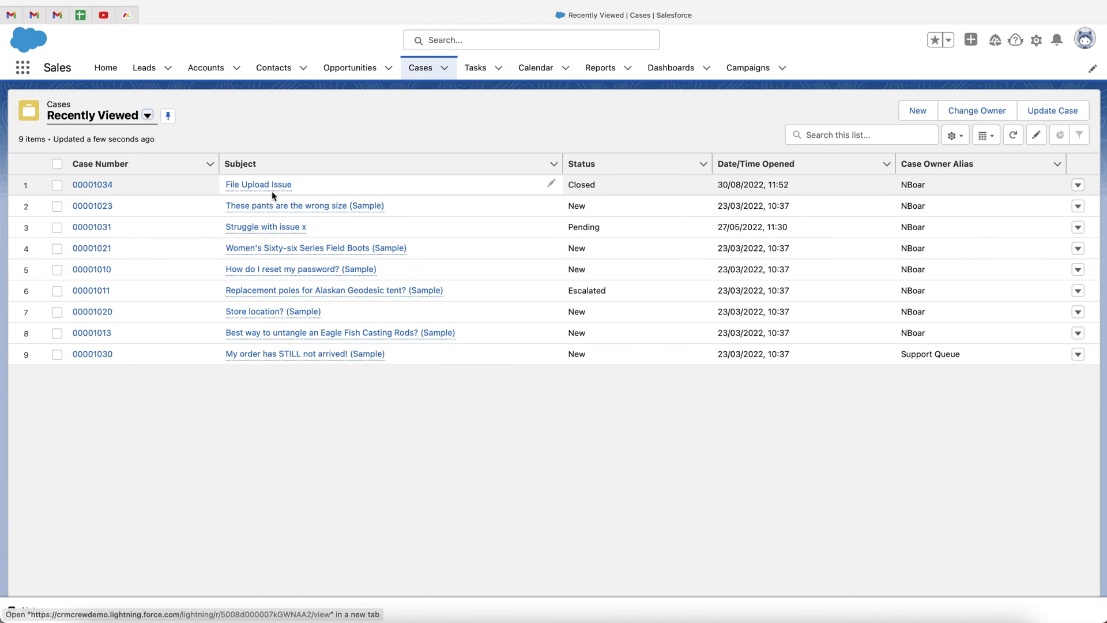
left_click(257, 191)
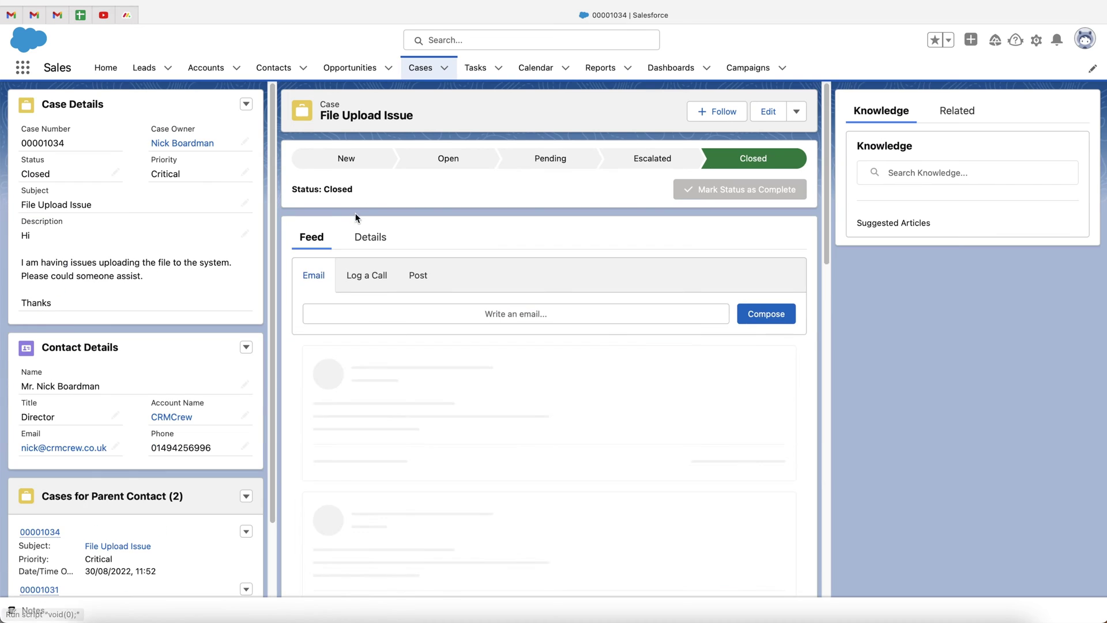
left_click(370, 206)
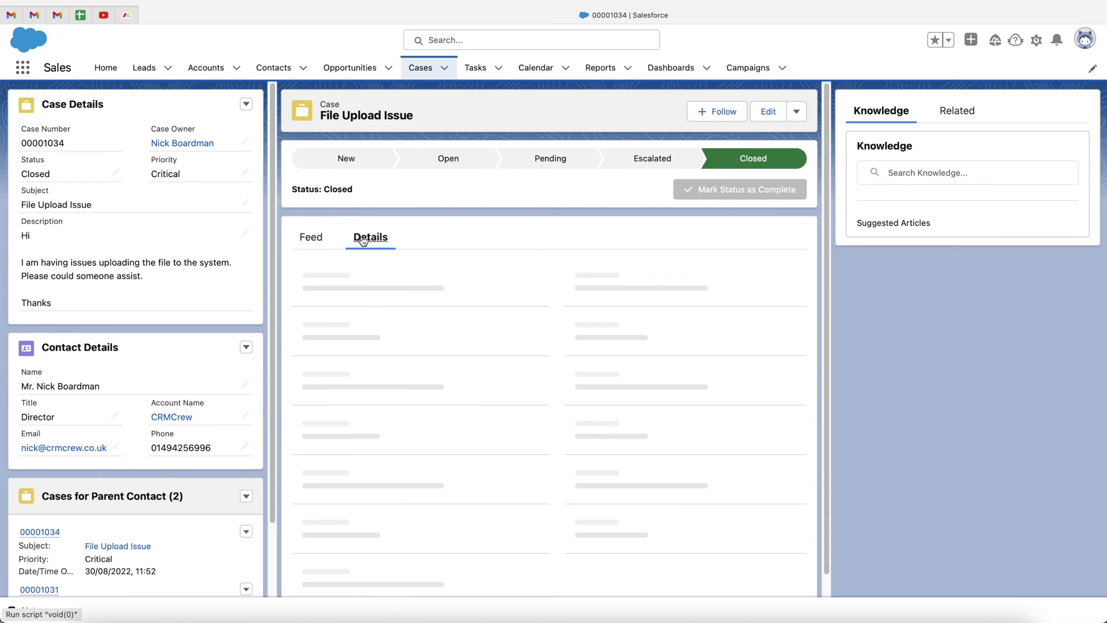
scroll(604, 345, "down", 2)
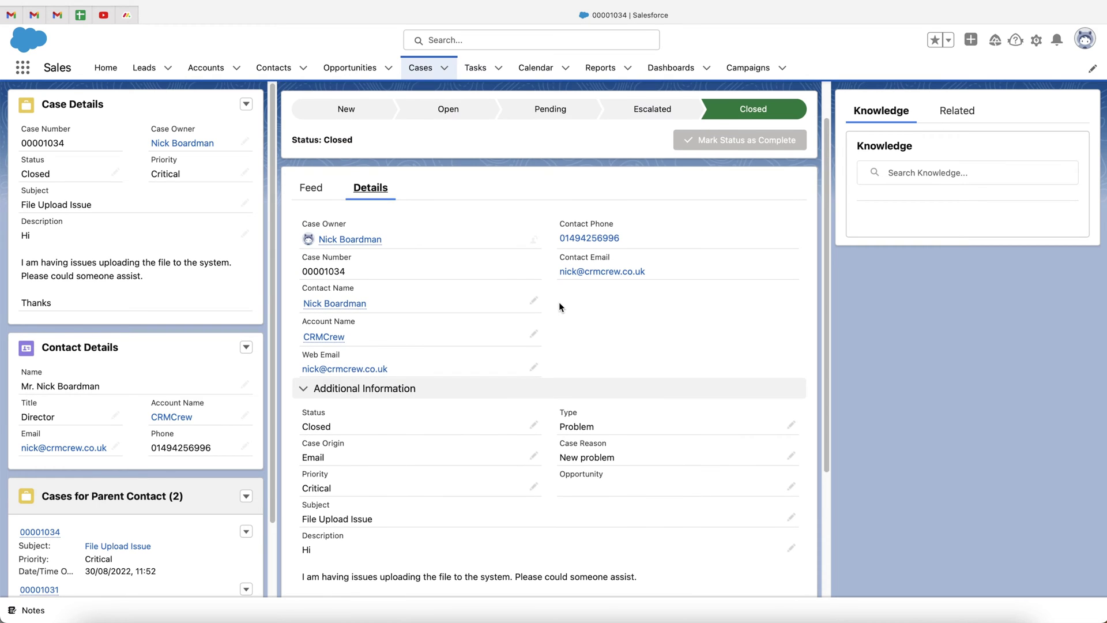
scroll(596, 367, "down", 3)
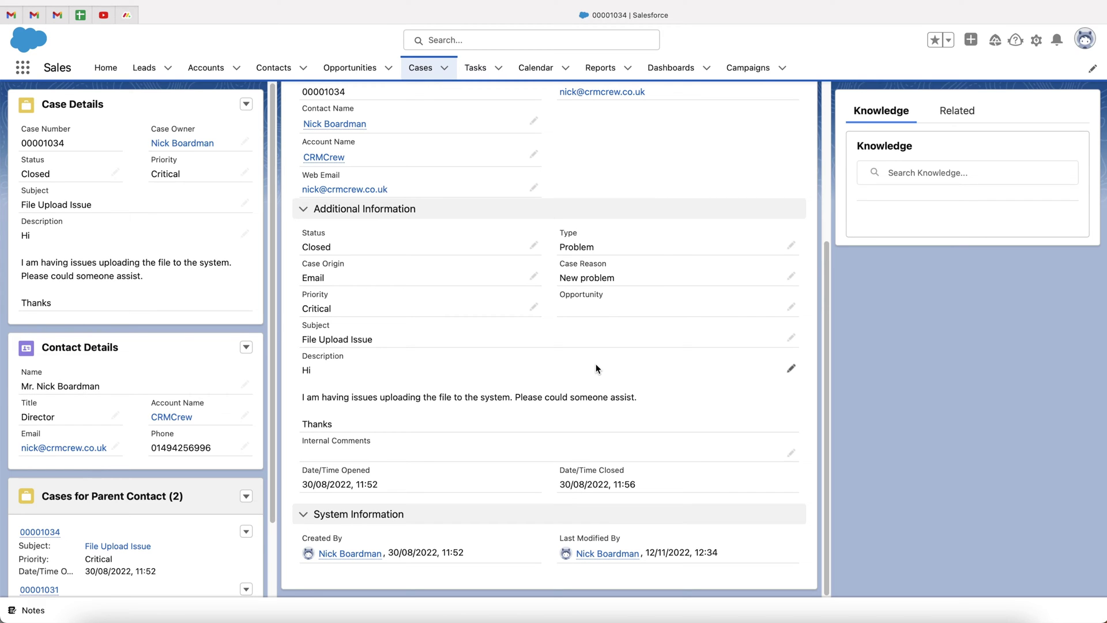
scroll(597, 369, "up", 5)
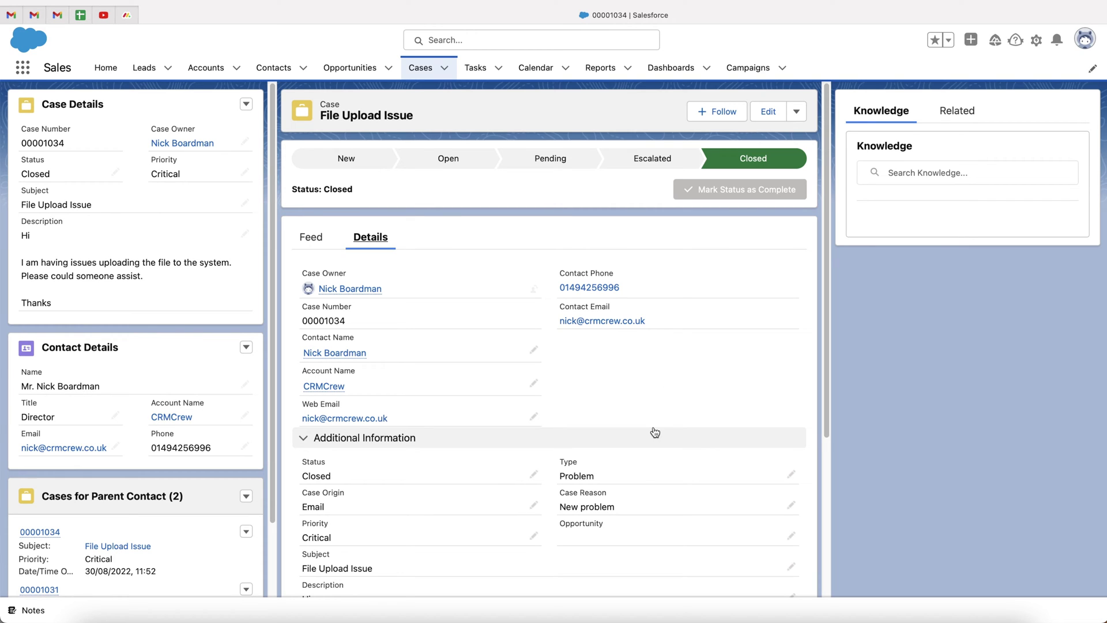
Open Setup in a new tab and go to Objects and Fields > Object Manager
left_click(1036, 43)
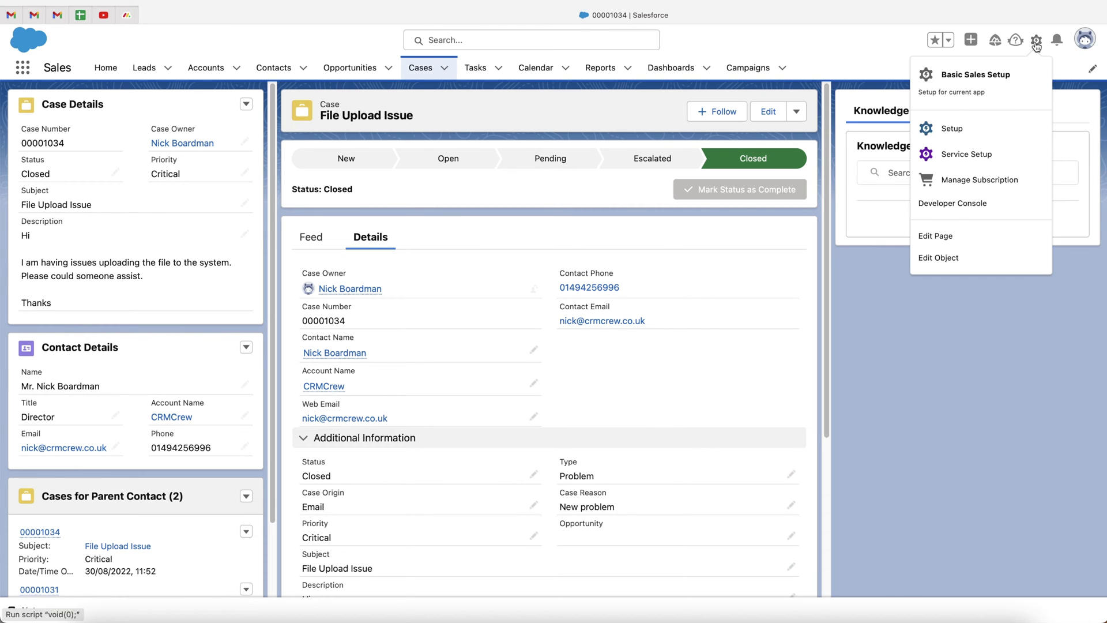
left_click(956, 134)
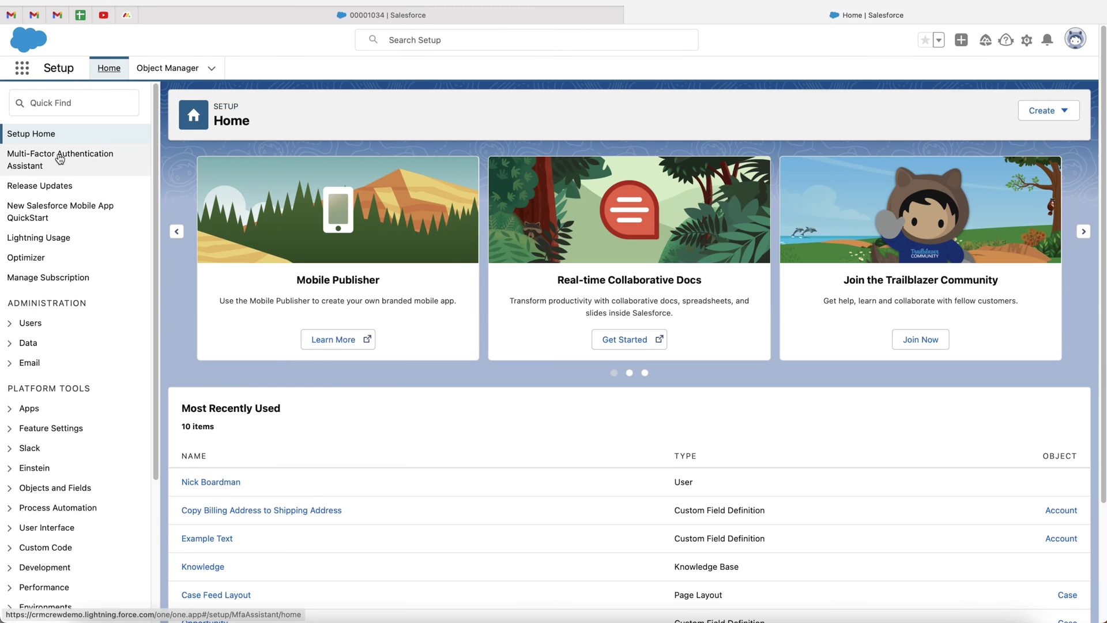
scroll(36, 375, "down", 2)
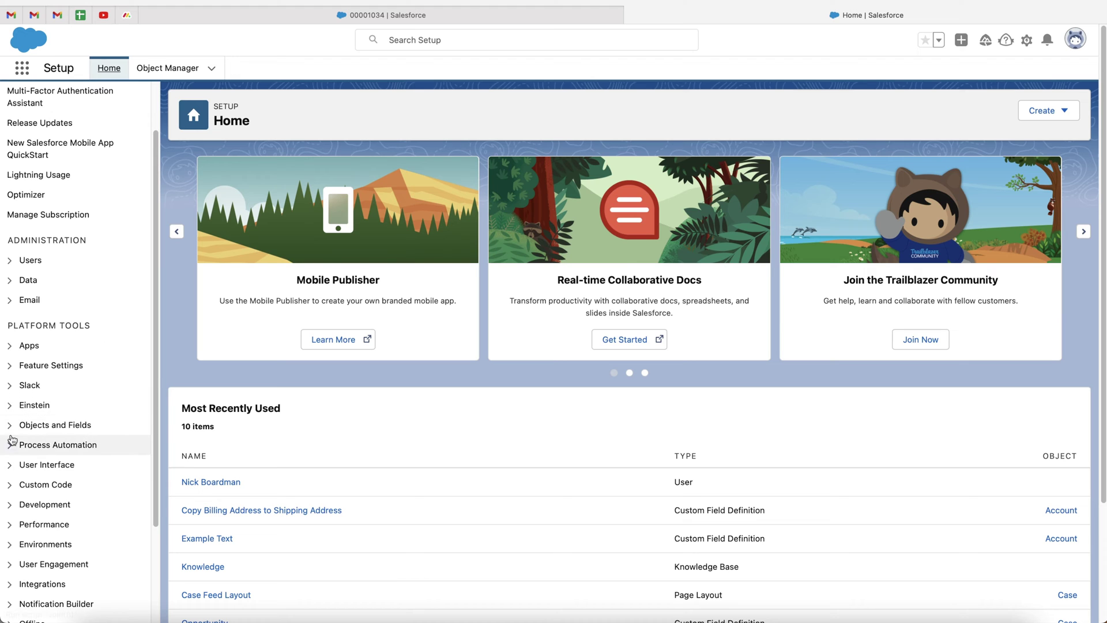
left_click(55, 426)
scroll(87, 450, "down", 1)
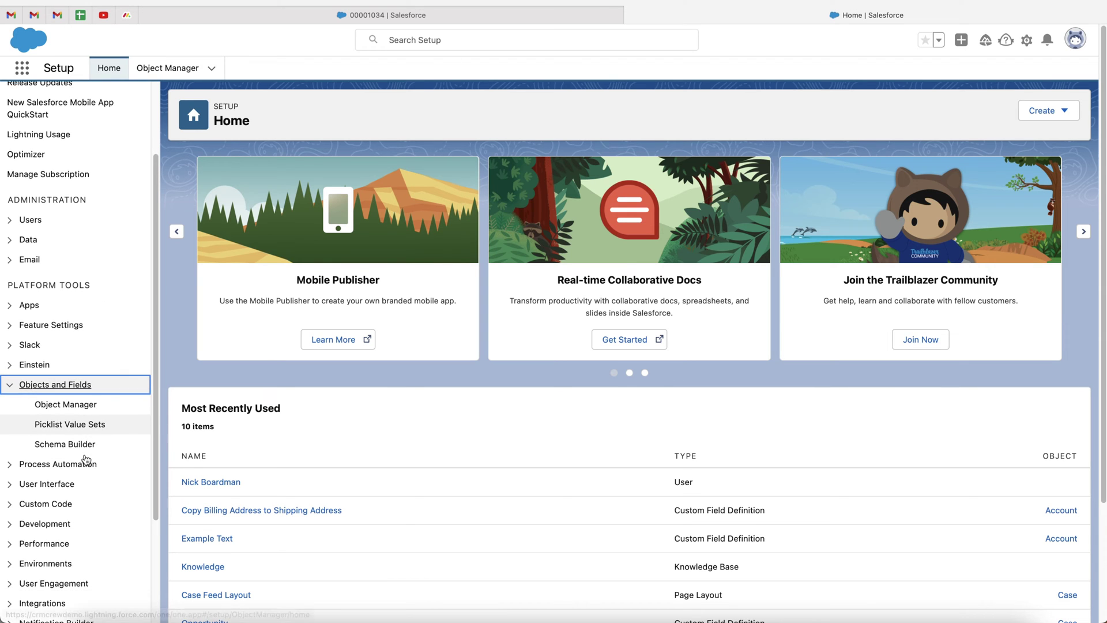
left_click(55, 409)
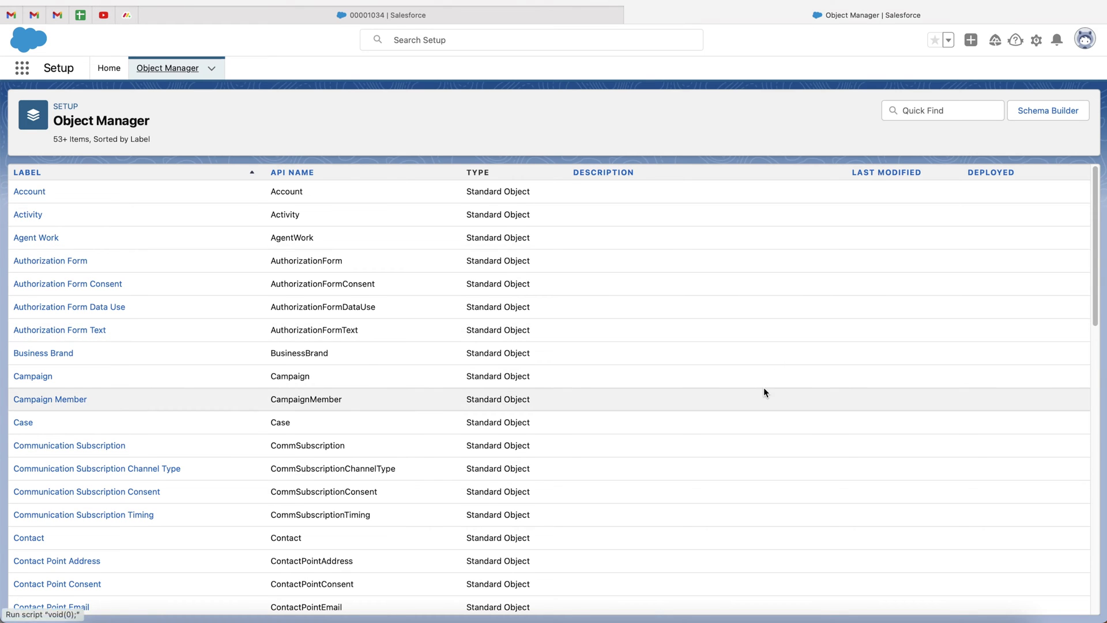
Filter objects by 'case' and start a new field under Case's Fields & Relationships
left_click(944, 110)
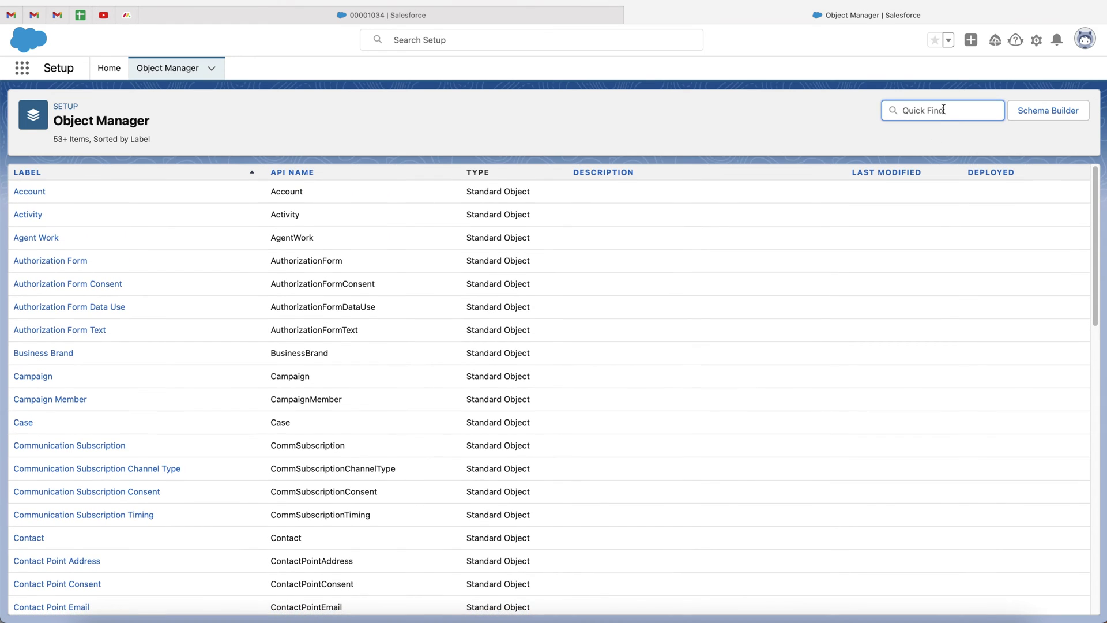
type("case")
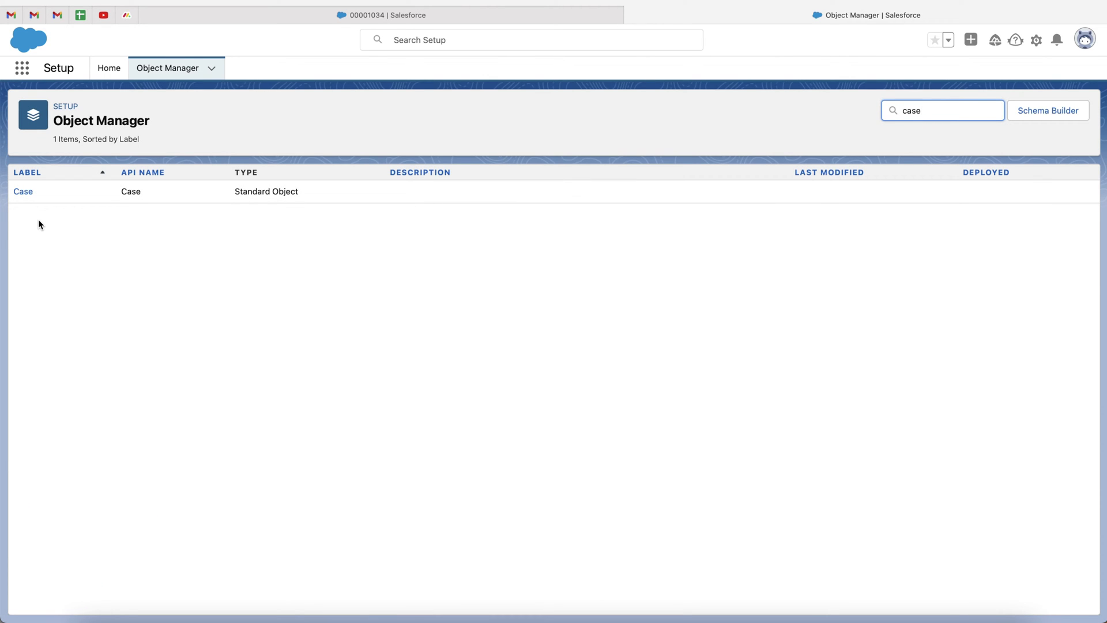
left_click(24, 192)
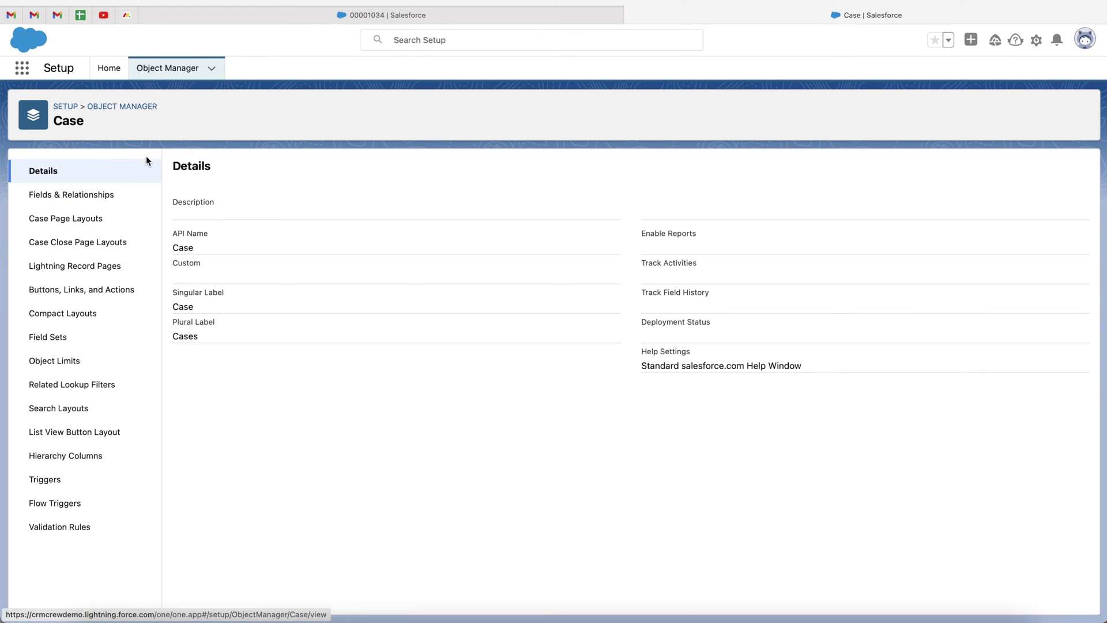
left_click(75, 199)
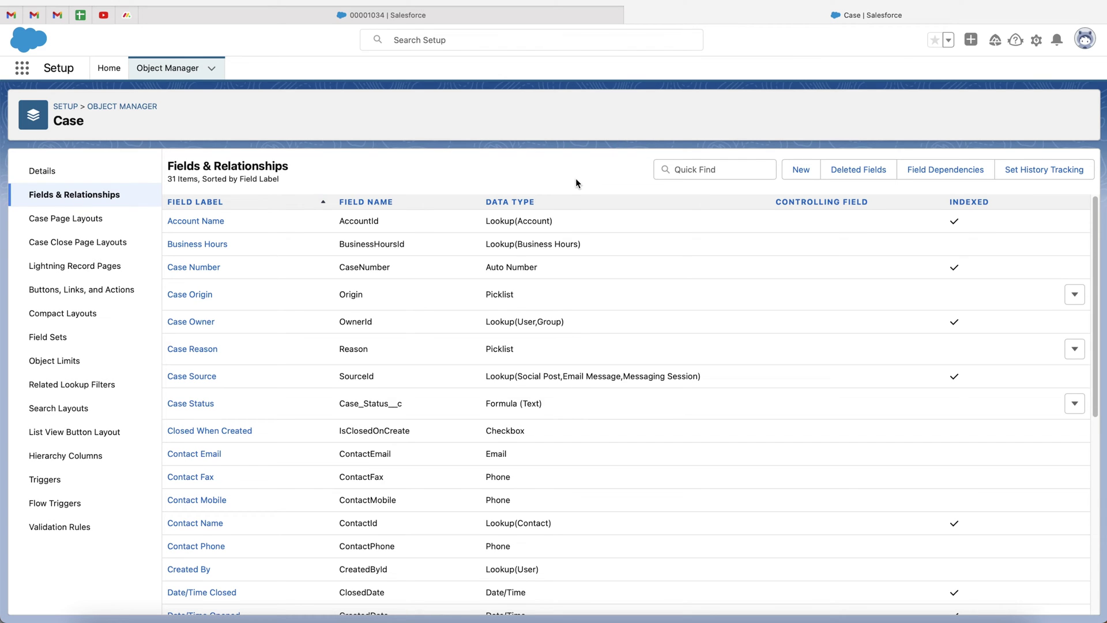
left_click(802, 172)
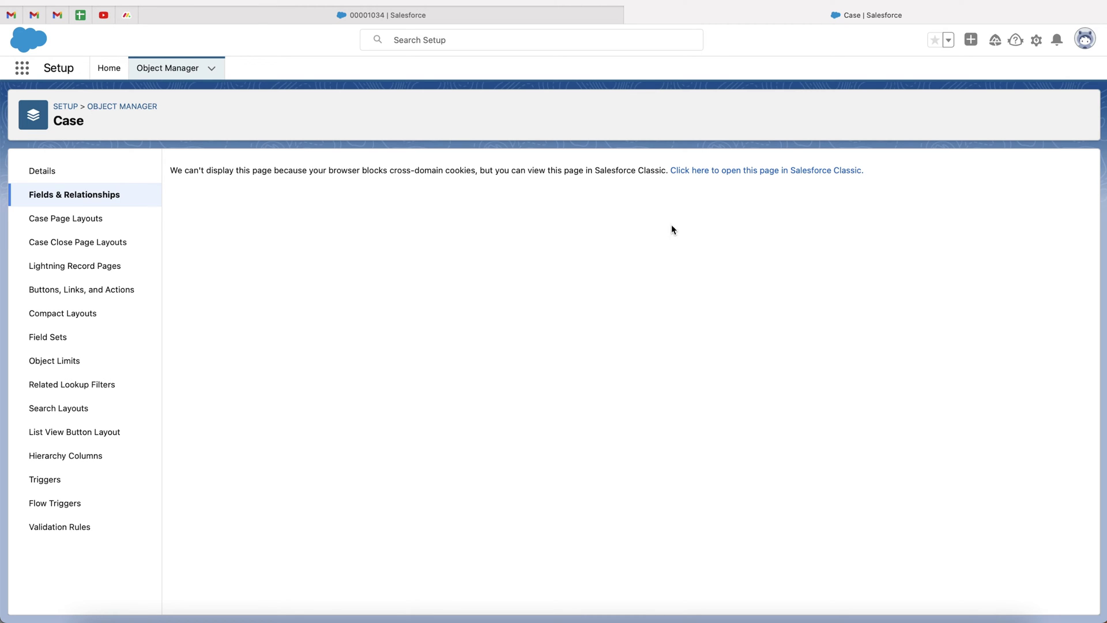
In Salesforce Classic, choose URL as the new Case field's data type and continue to Step 2
left_click(768, 171)
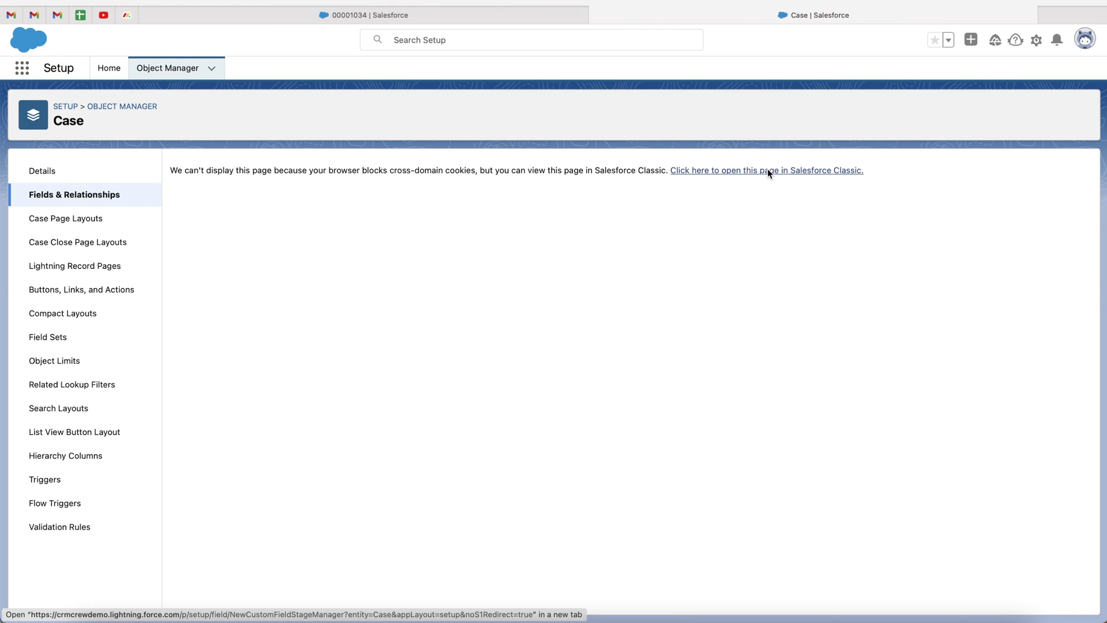
scroll(519, 375, "down", 5)
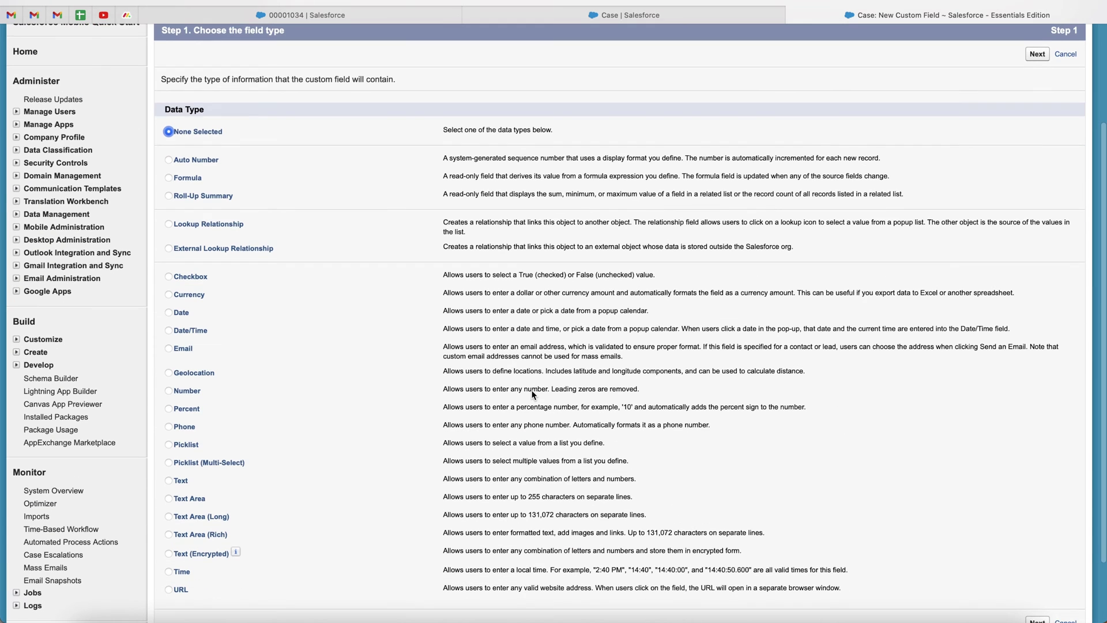
scroll(532, 391, "up", 3)
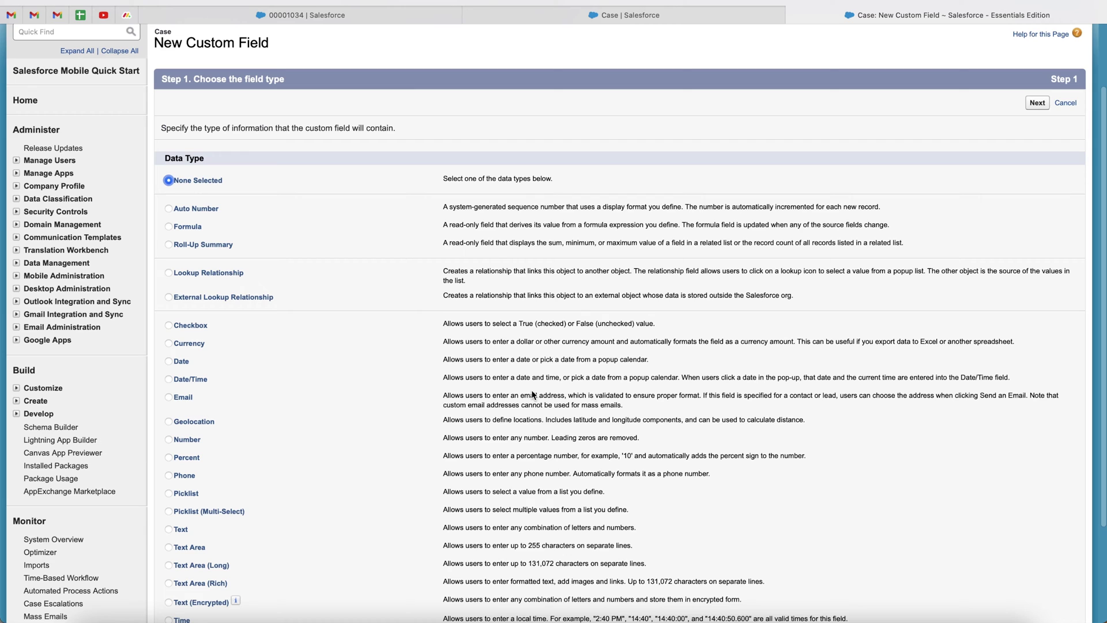
scroll(524, 392, "down", 1)
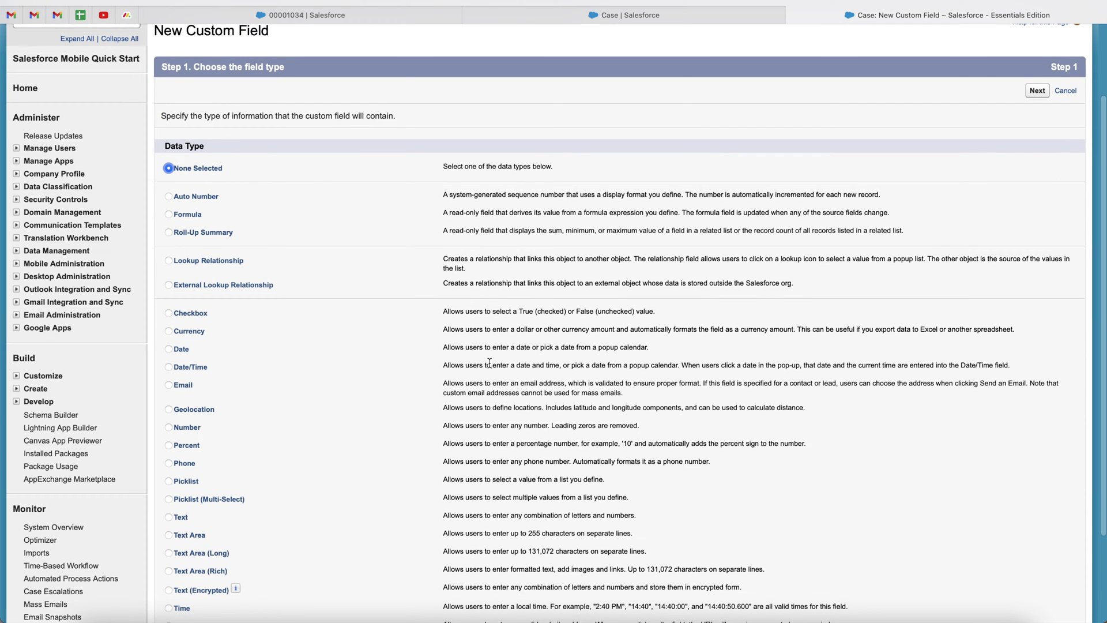
scroll(480, 363, "down", 1)
scroll(479, 363, "down", 3)
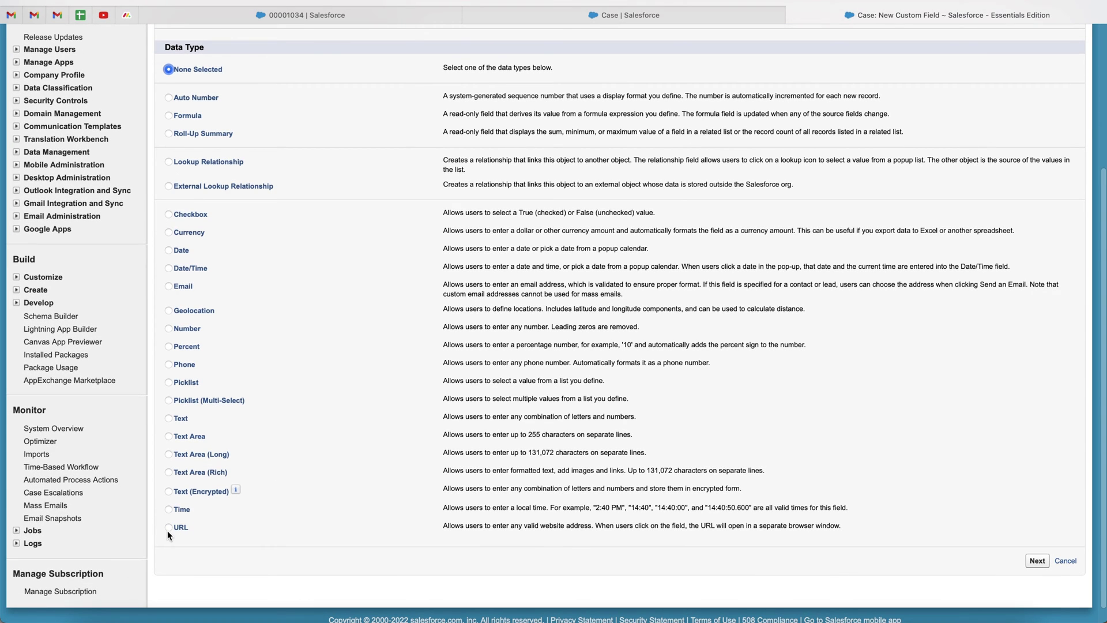
left_click(168, 528)
left_click(1038, 560)
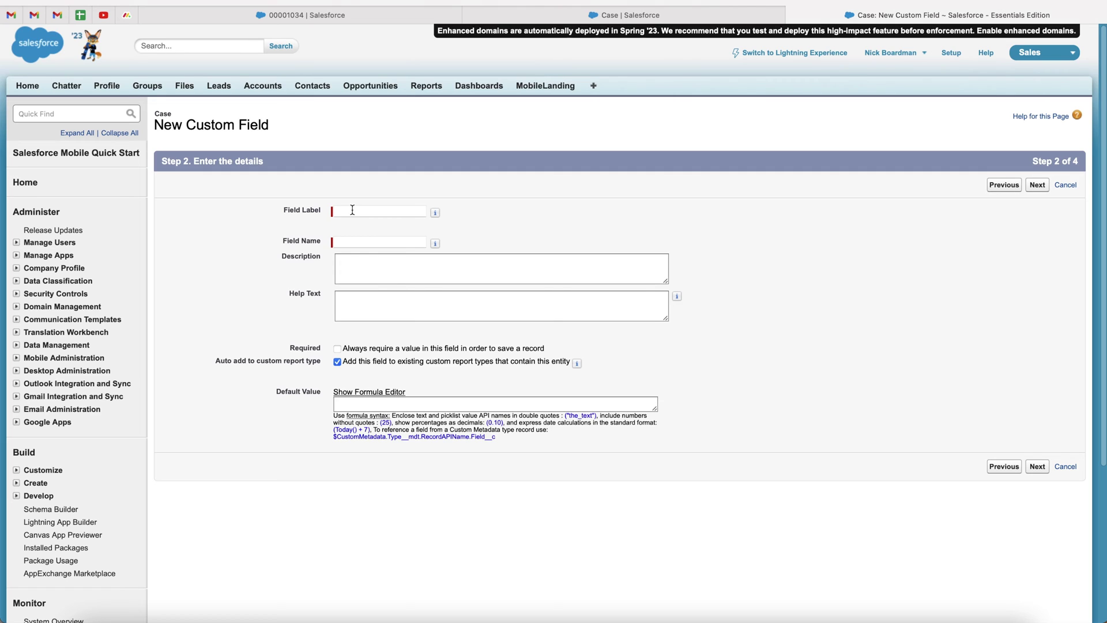
Label the field 'Case Documentation' so Field Name becomes Case_Documentation, leaving description and help text blank
left_click(353, 210)
type("Case Documentation")
left_click(507, 219)
left_click(485, 267)
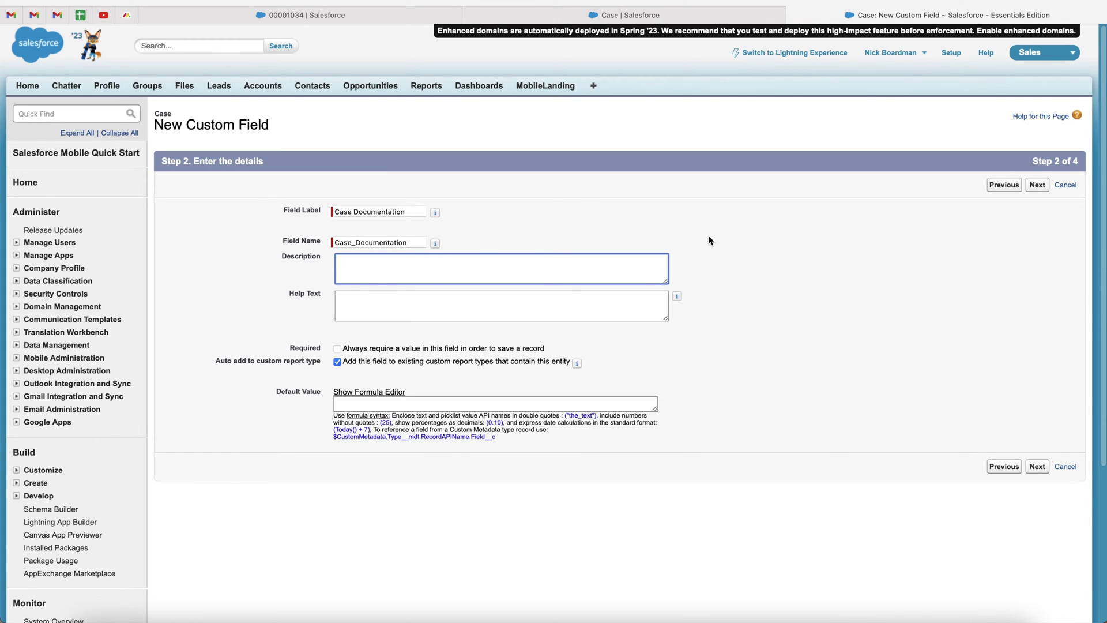
left_click(511, 308)
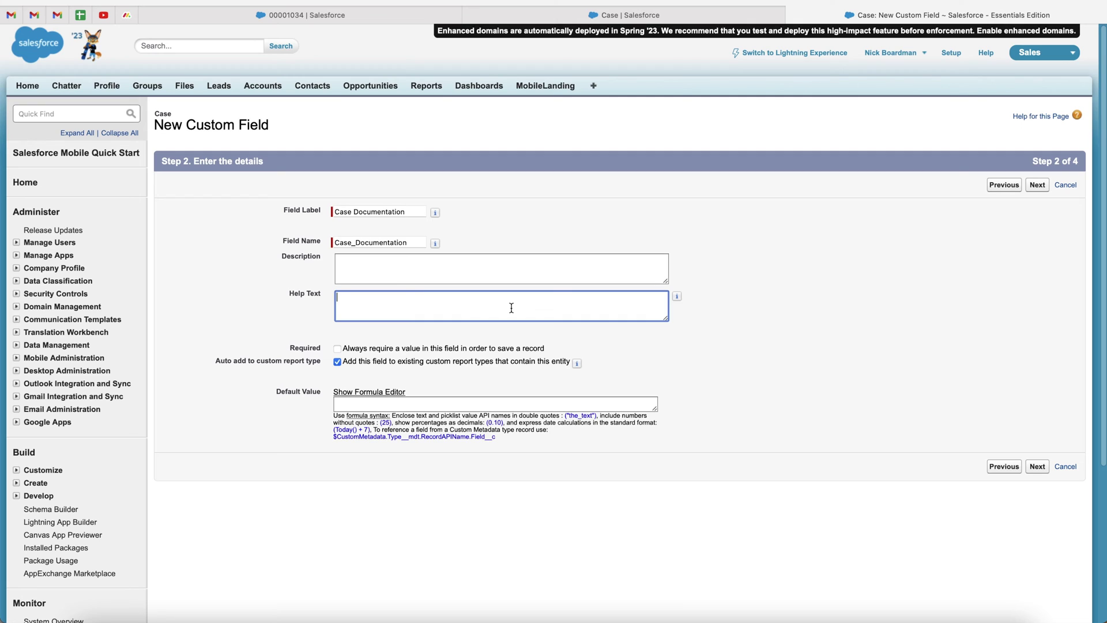
mouse_move(677, 297)
left_click(707, 294)
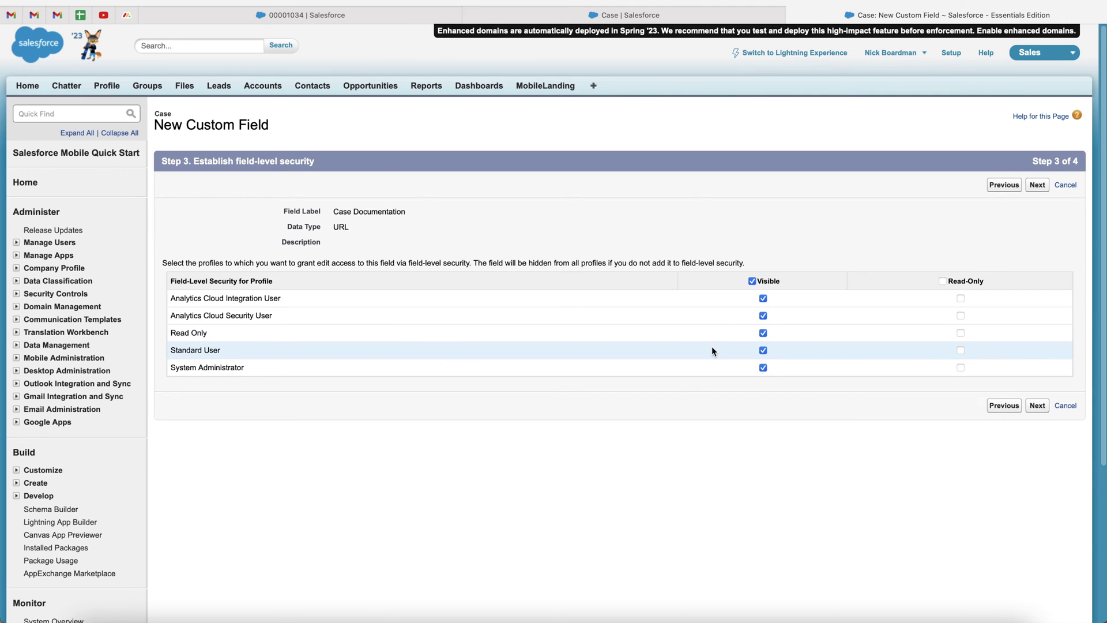
Keep Case Documentation visible and not read-only for all profiles, including Standard User, and continue
left_click(961, 351)
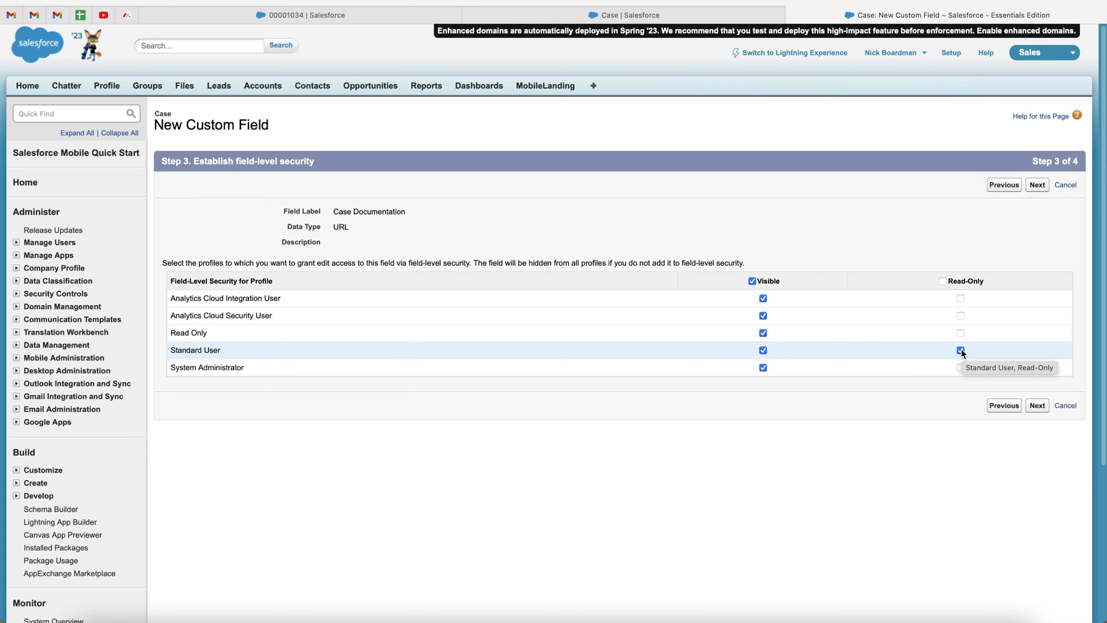
left_click(763, 350)
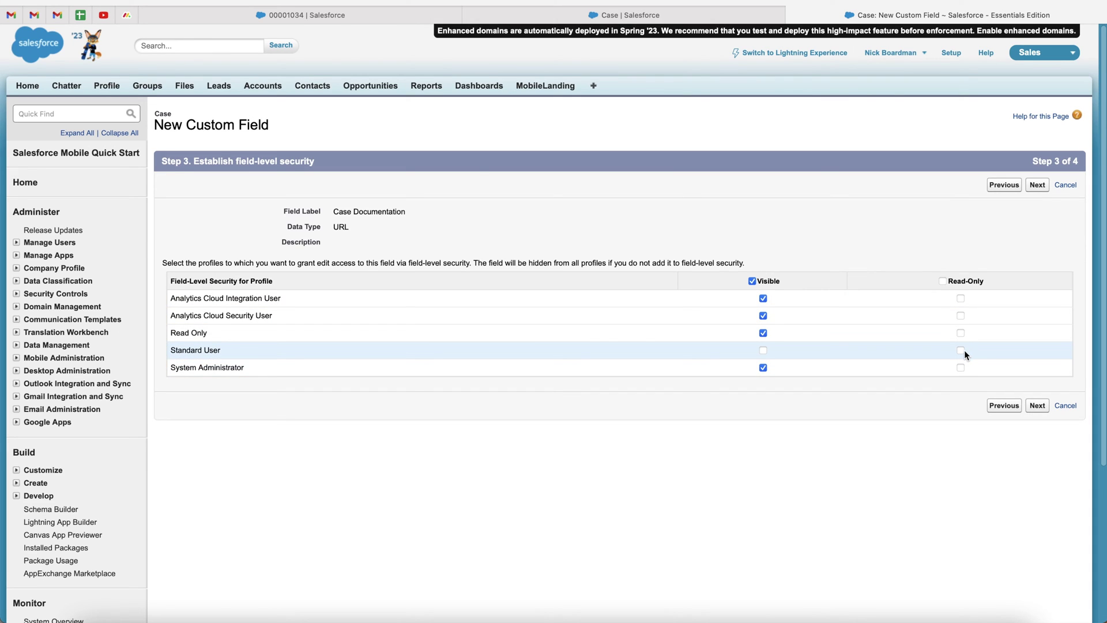
left_click(763, 350)
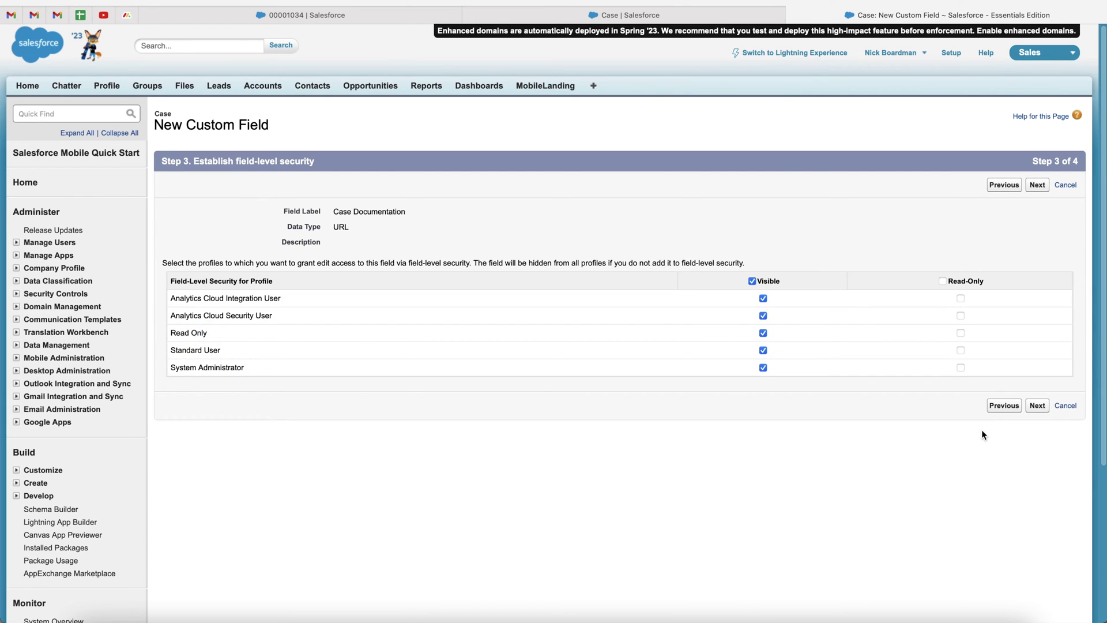
left_click(1038, 407)
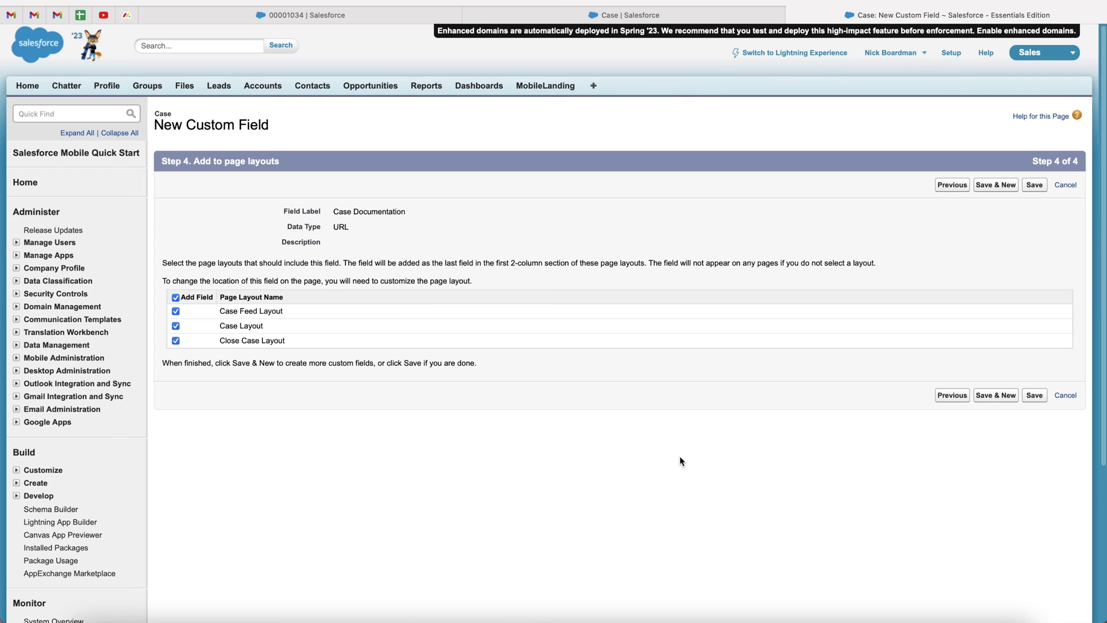
Save the field with the Case Feed, Case and Close Case layouts all included
left_click(1039, 395)
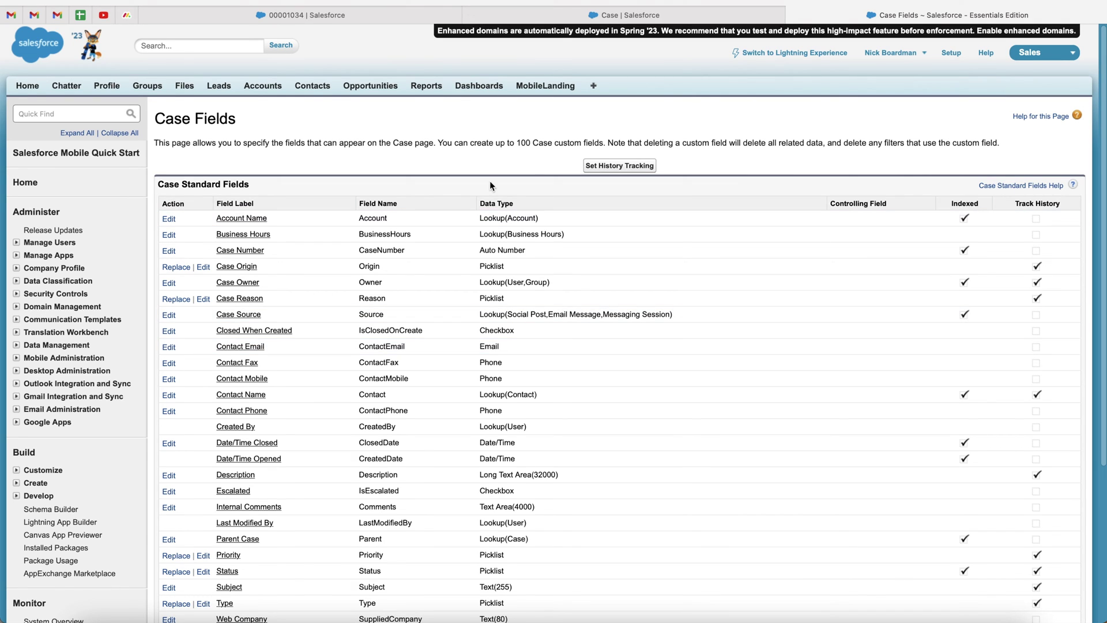
Reload the File Upload Issue case record and show its Details
left_click(336, 15)
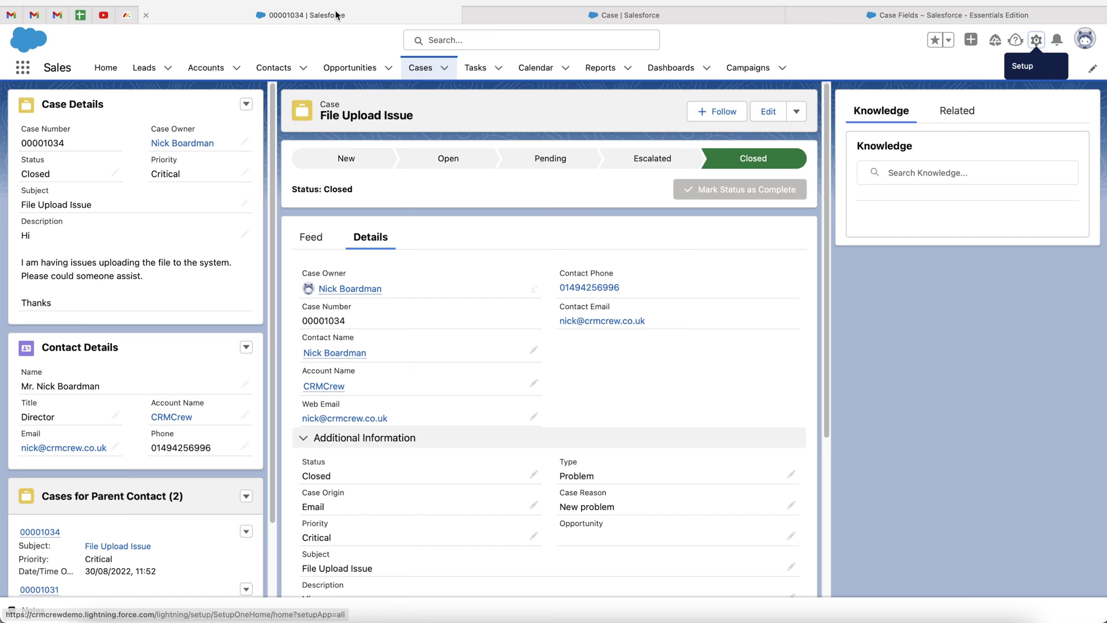
key("super+r")
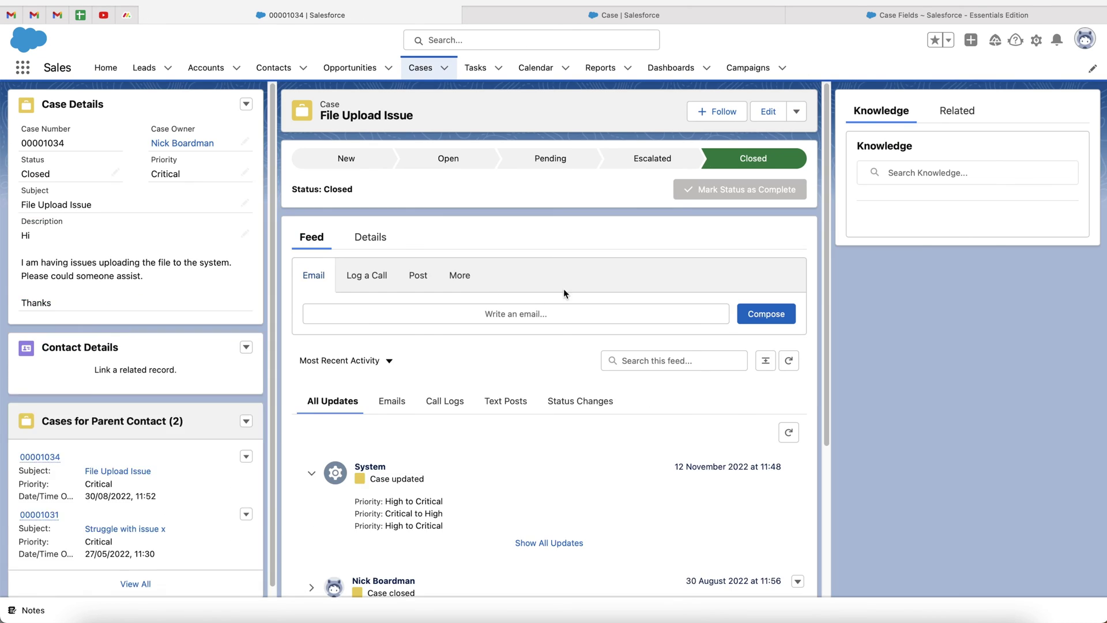
scroll(563, 292, "down", 2)
left_click(374, 192)
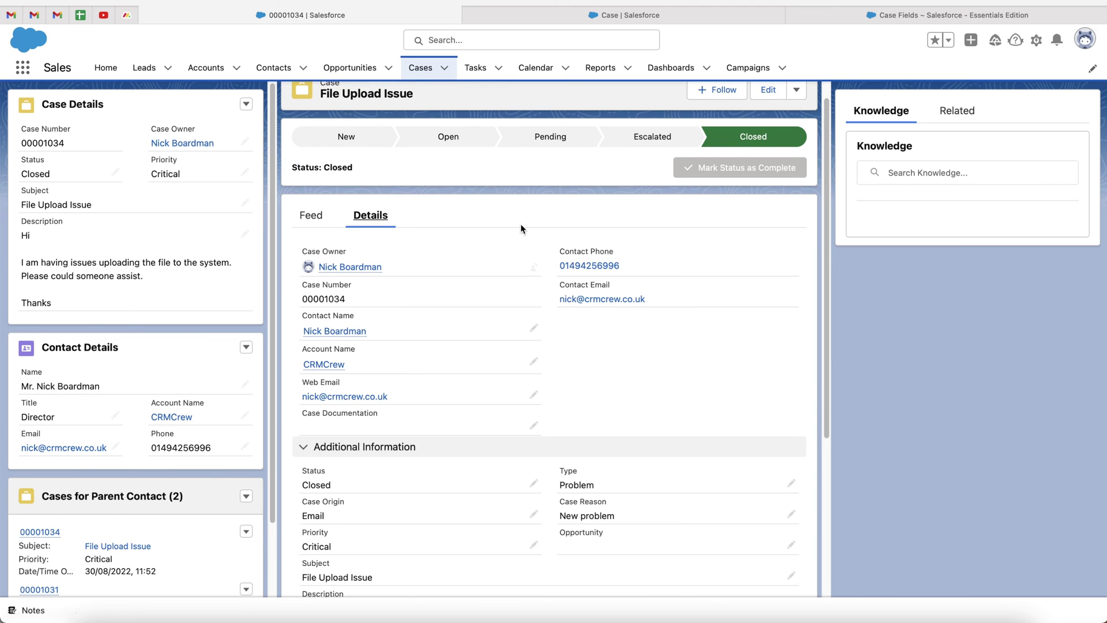
scroll(677, 311, "down", 2)
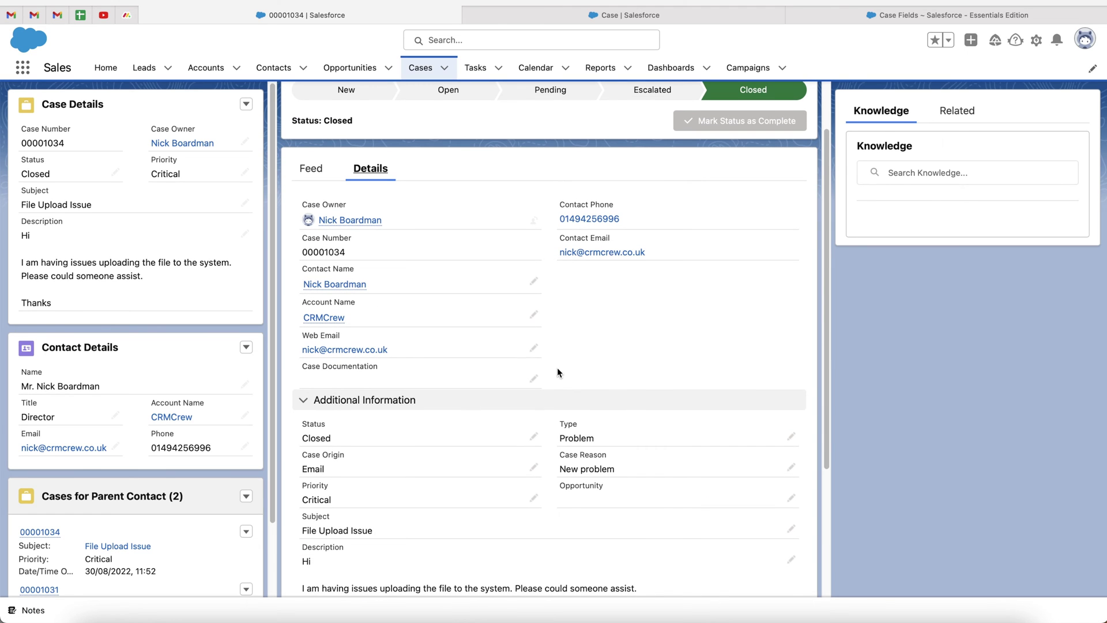
left_click(534, 378)
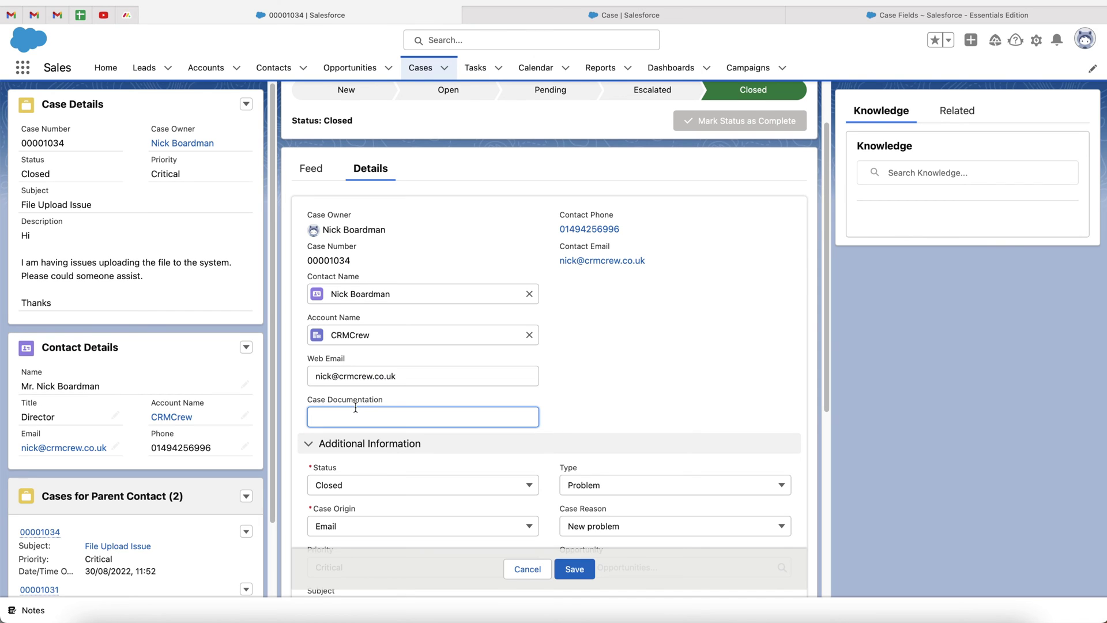
type("www.crmcrew.co.uk")
left_click(593, 430)
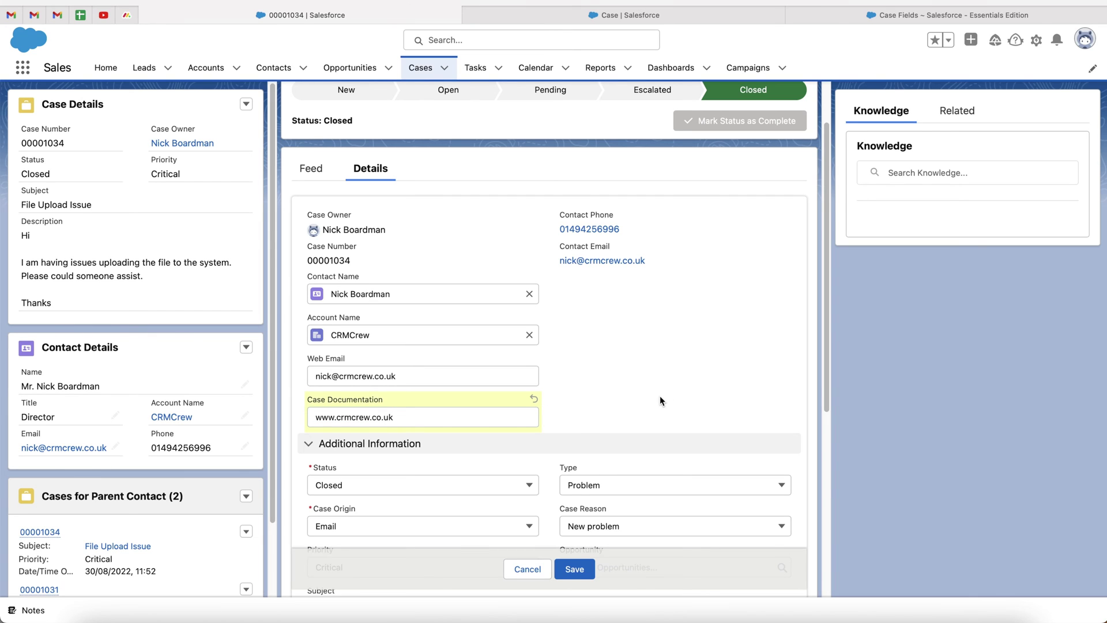
left_click(574, 570)
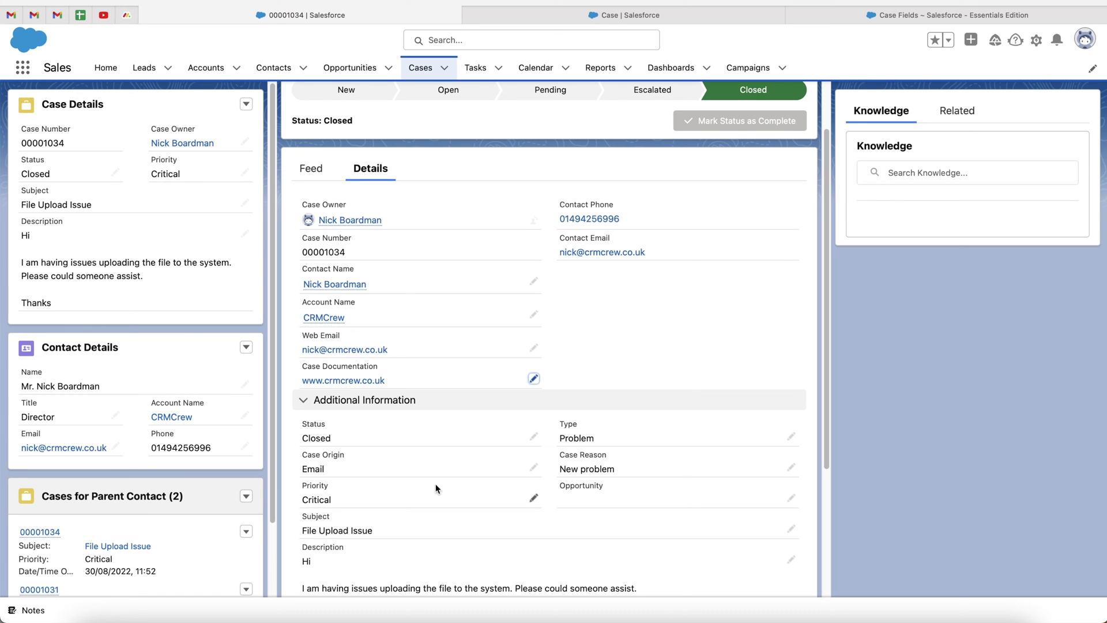
scroll(556, 458, "down", 2)
scroll(555, 458, "up", 2)
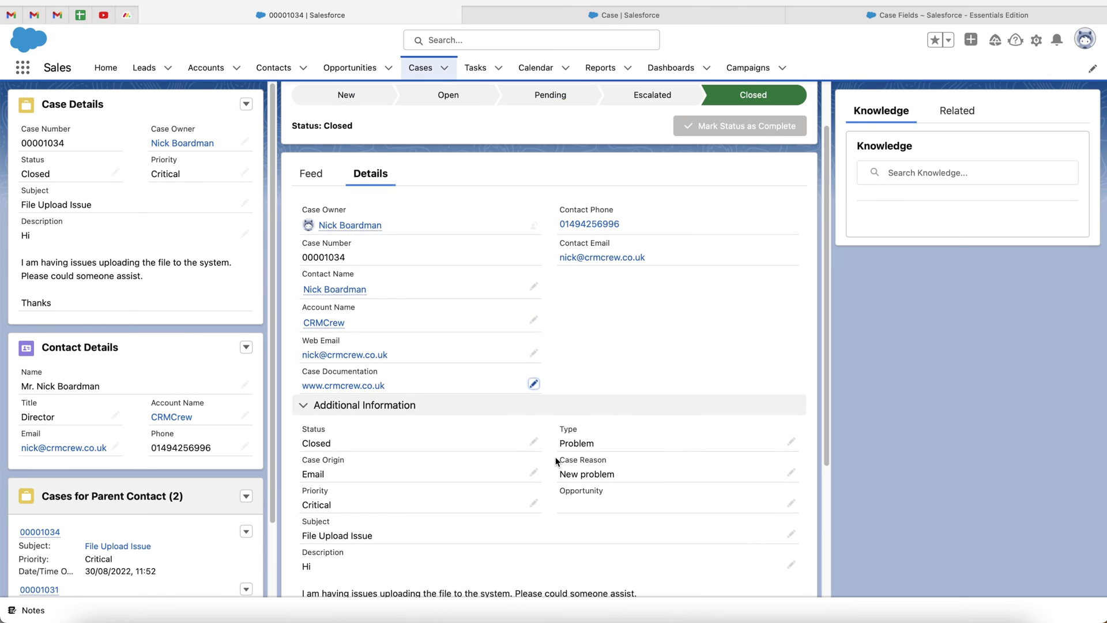
scroll(556, 457, "up", 2)
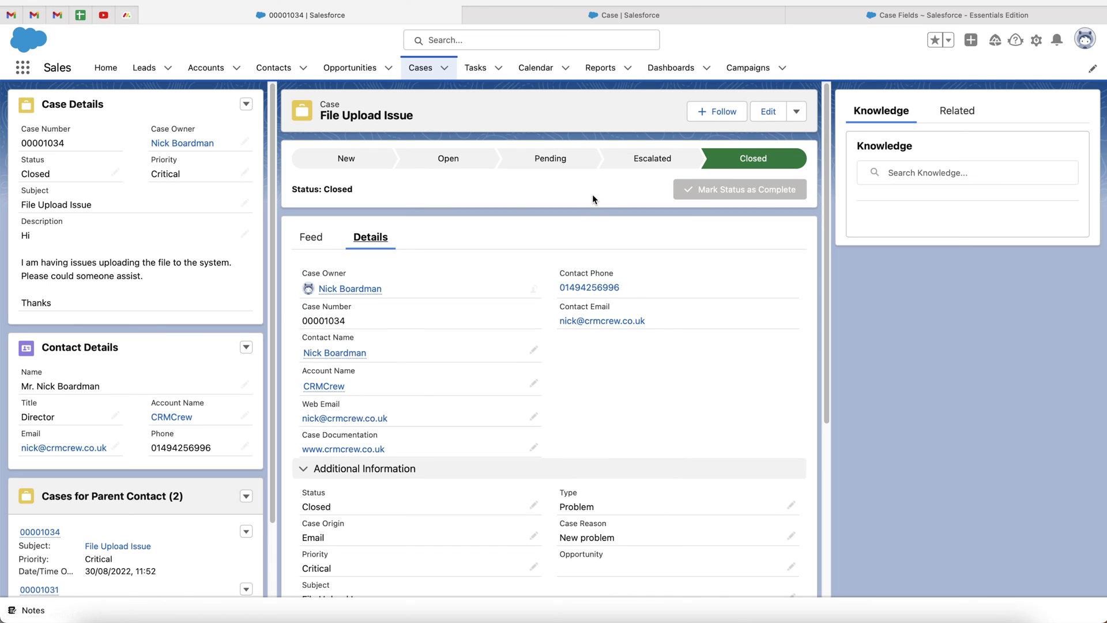
left_click(919, 16)
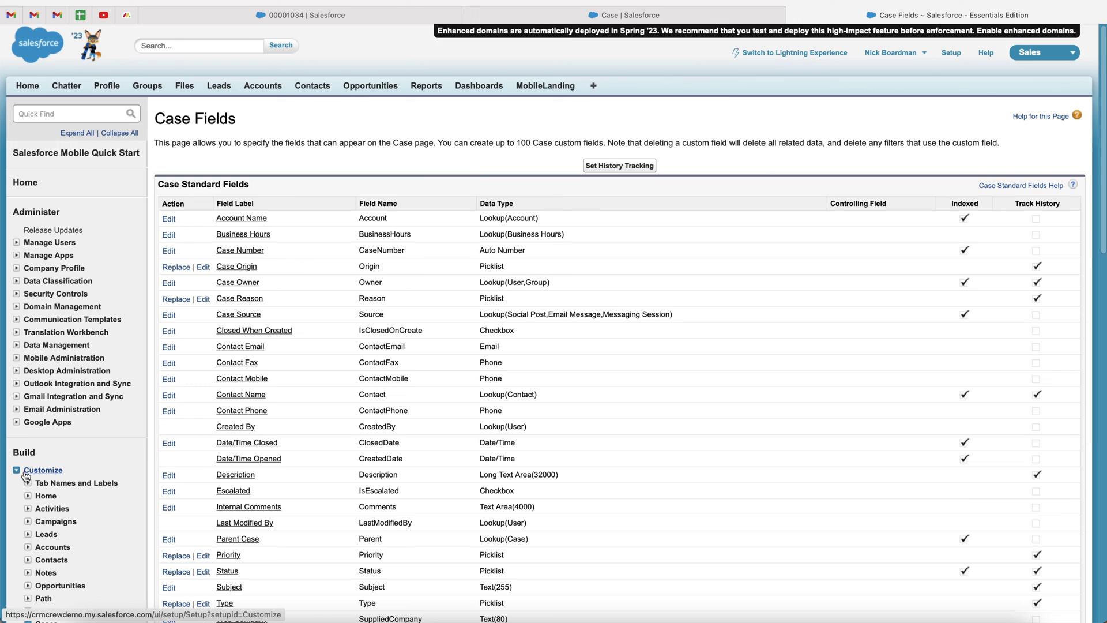
Open the Case Page Layouts list under Customize > Cases in Setup
scroll(45, 480, "down", 3)
scroll(45, 480, "down", 2)
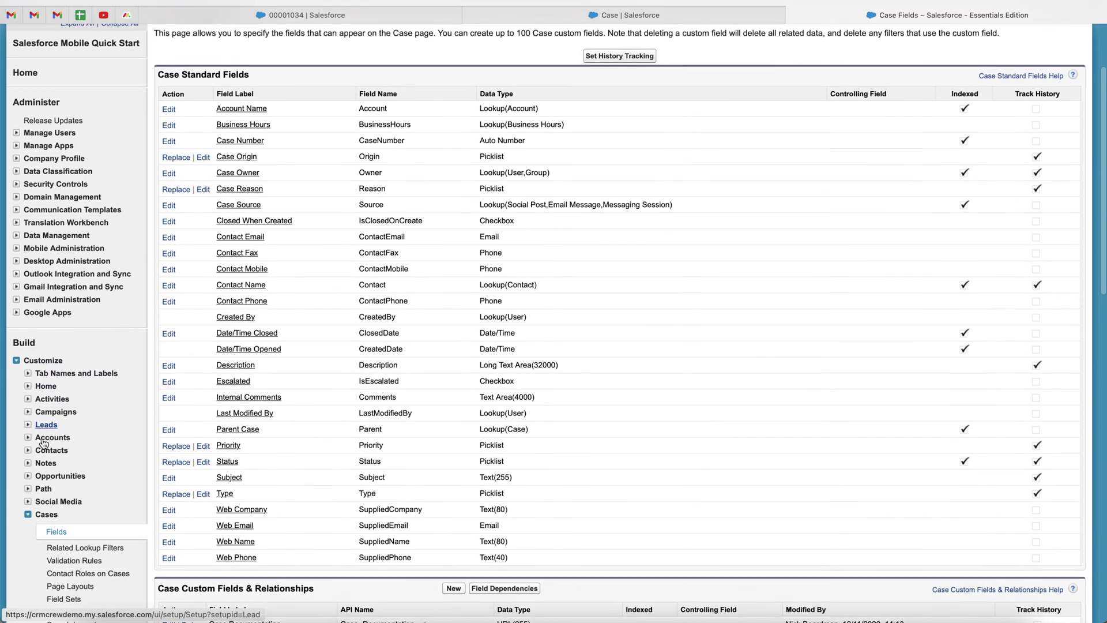
scroll(43, 396, "down", 2)
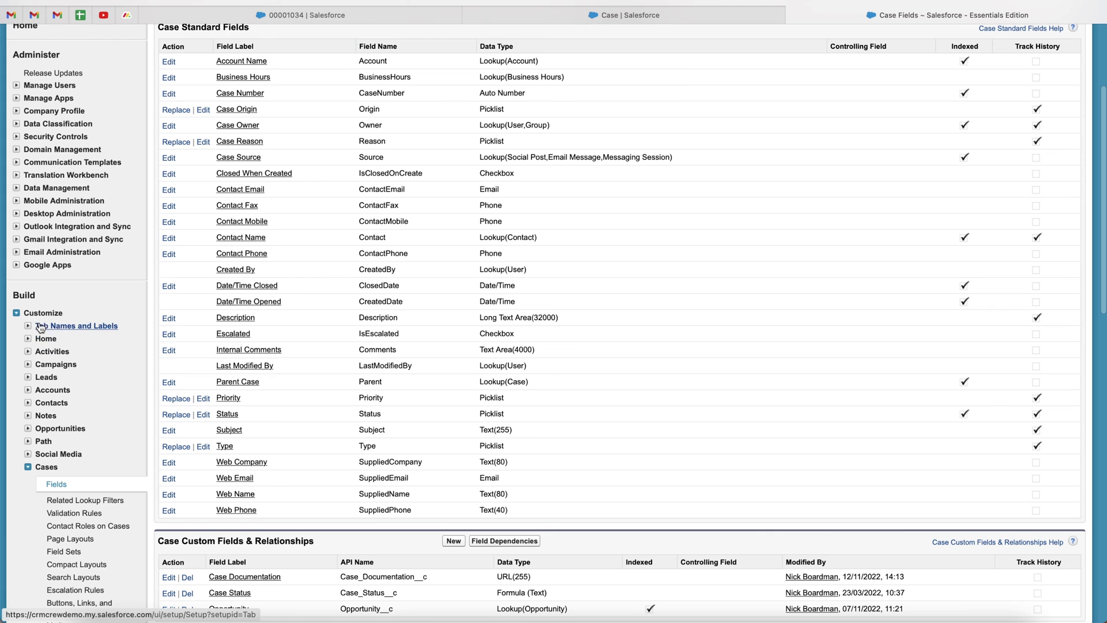
scroll(54, 423, "down", 2)
scroll(58, 418, "down", 2)
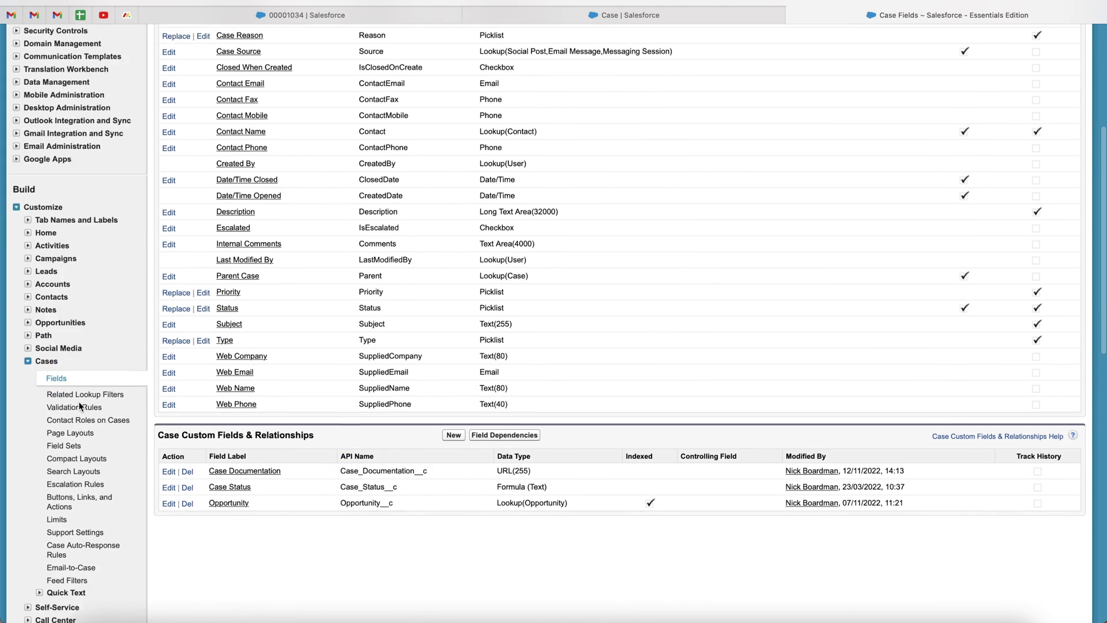
left_click(71, 409)
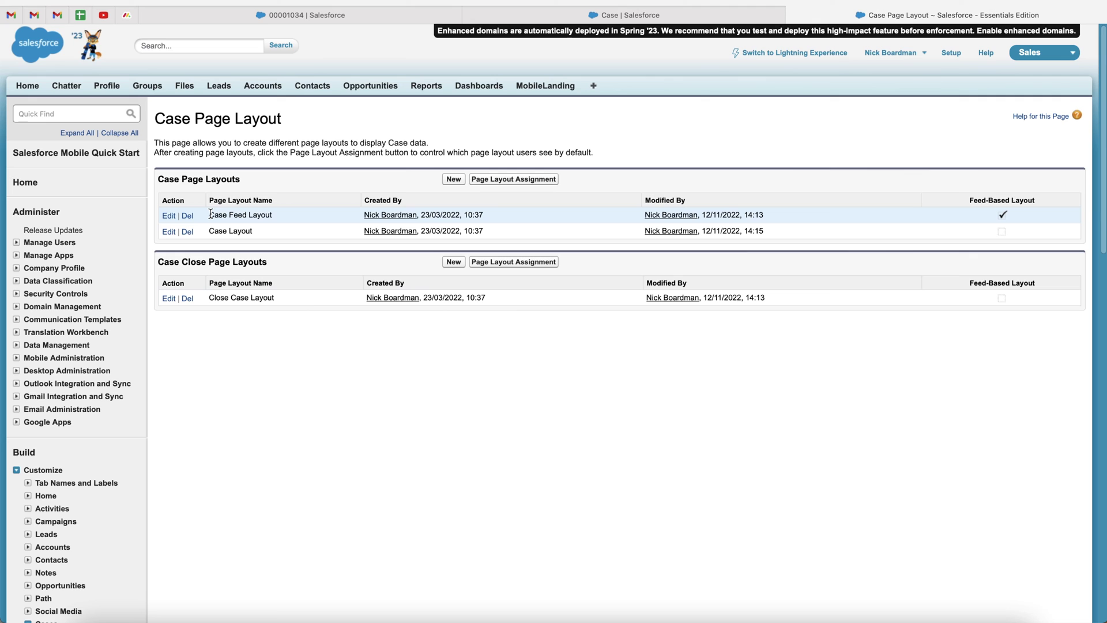
Move Case Documentation into Additional Information above Type on the Case Feed Layout and save it
left_click(170, 217)
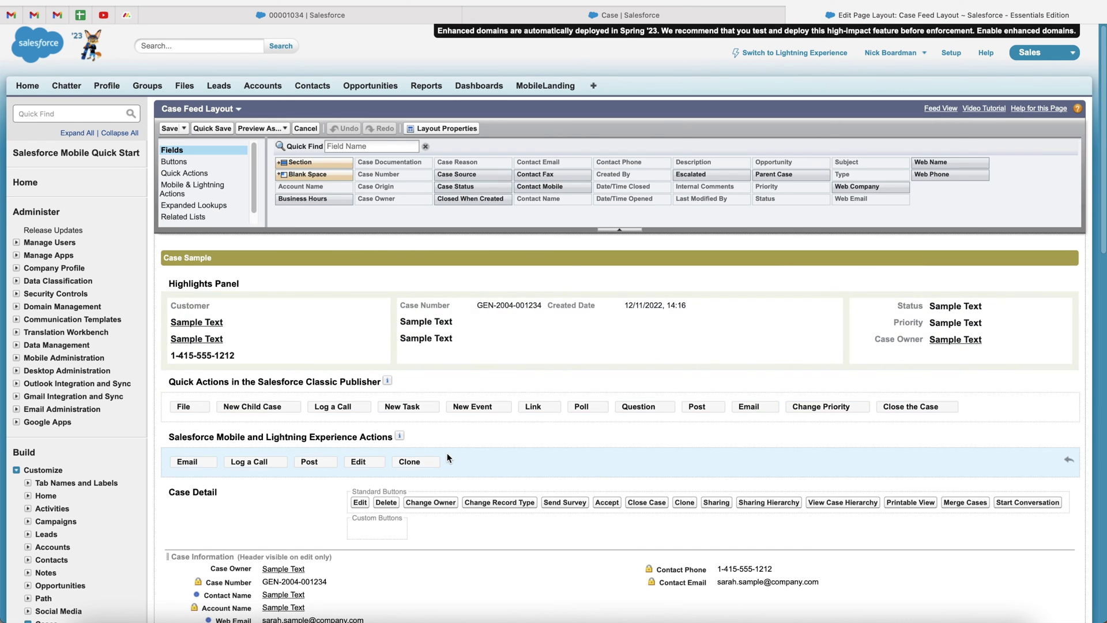
scroll(448, 452, "down", 2)
scroll(447, 452, "down", 1)
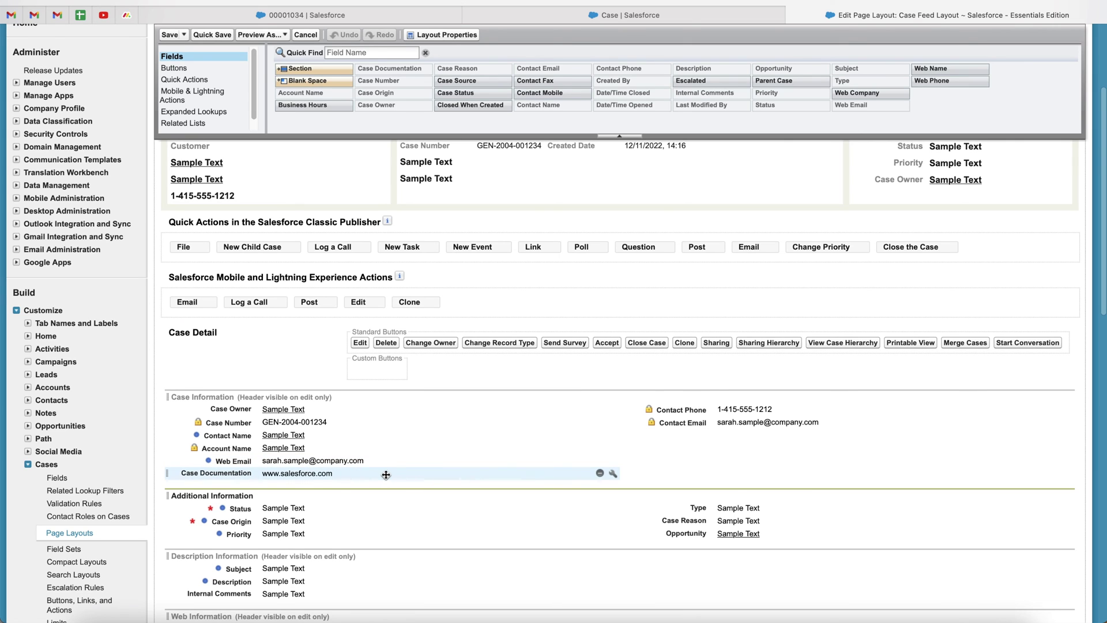
left_click(290, 10)
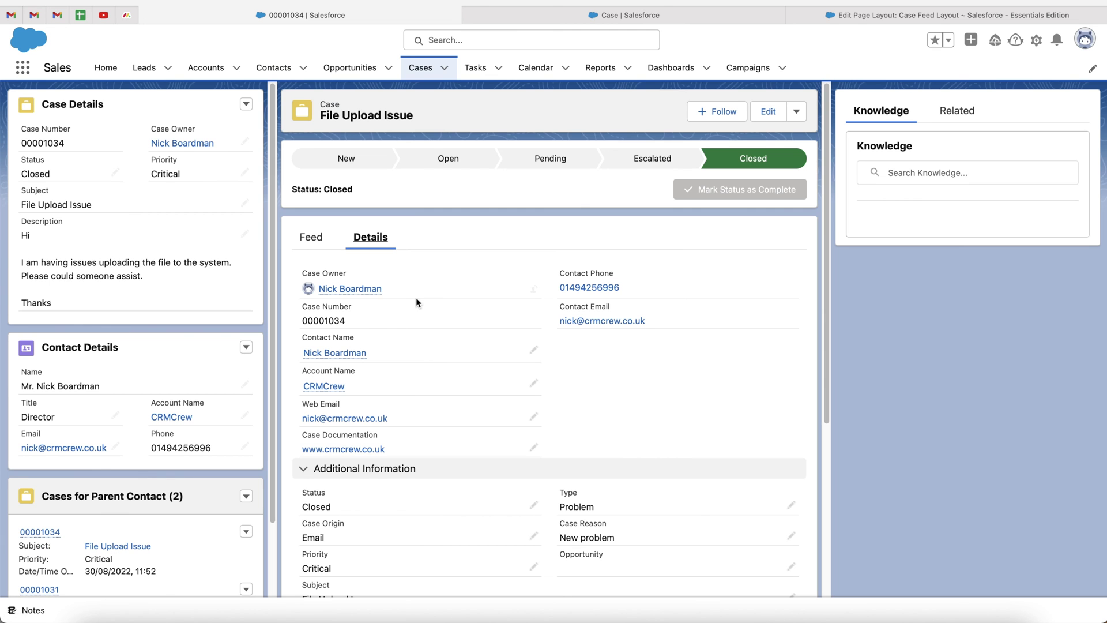
scroll(470, 487, "down", 4)
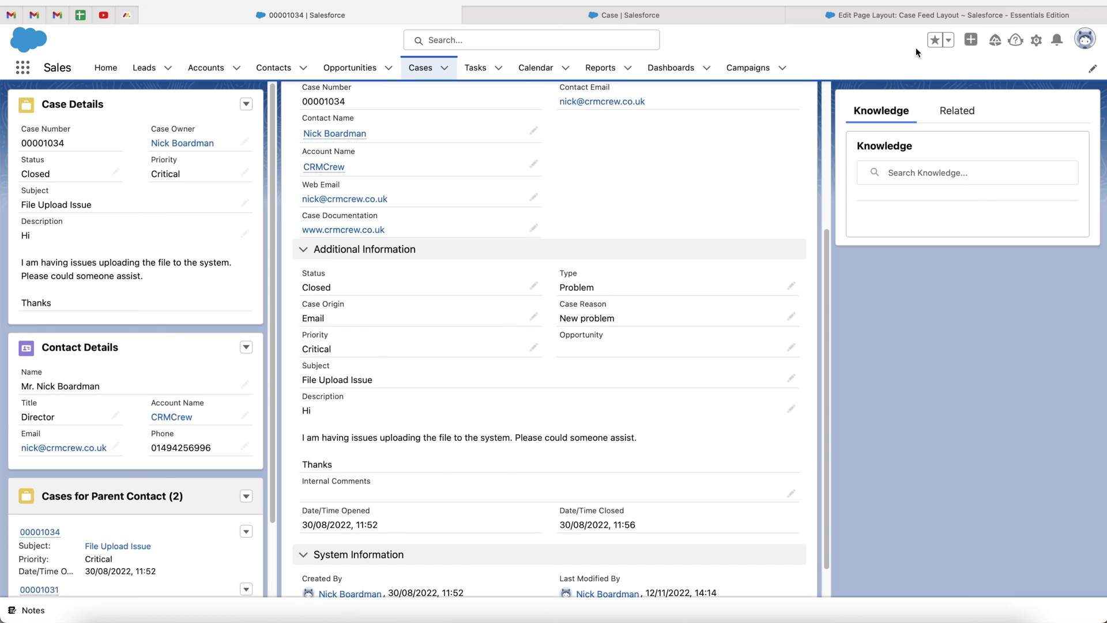
left_click(870, 14)
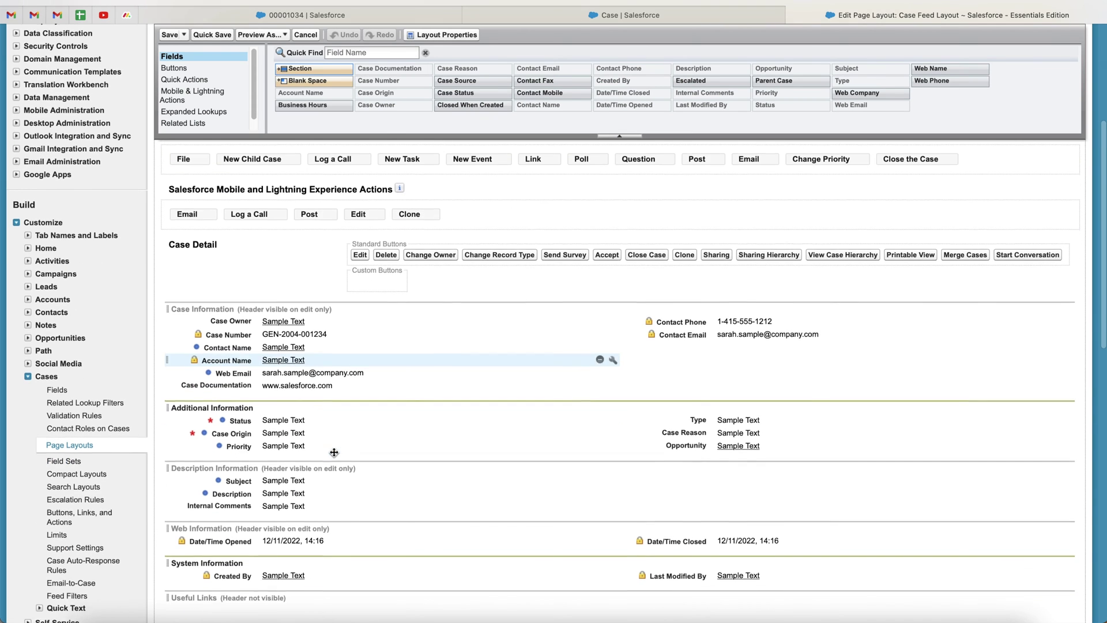
scroll(239, 386, "down", 1)
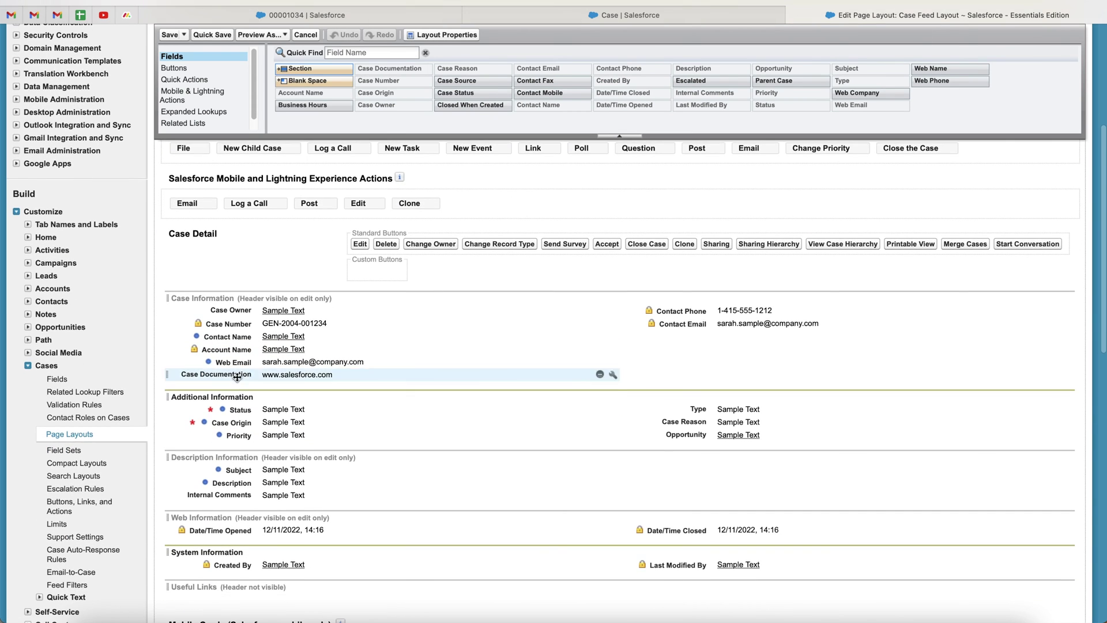
left_click_drag(228, 374, 711, 407)
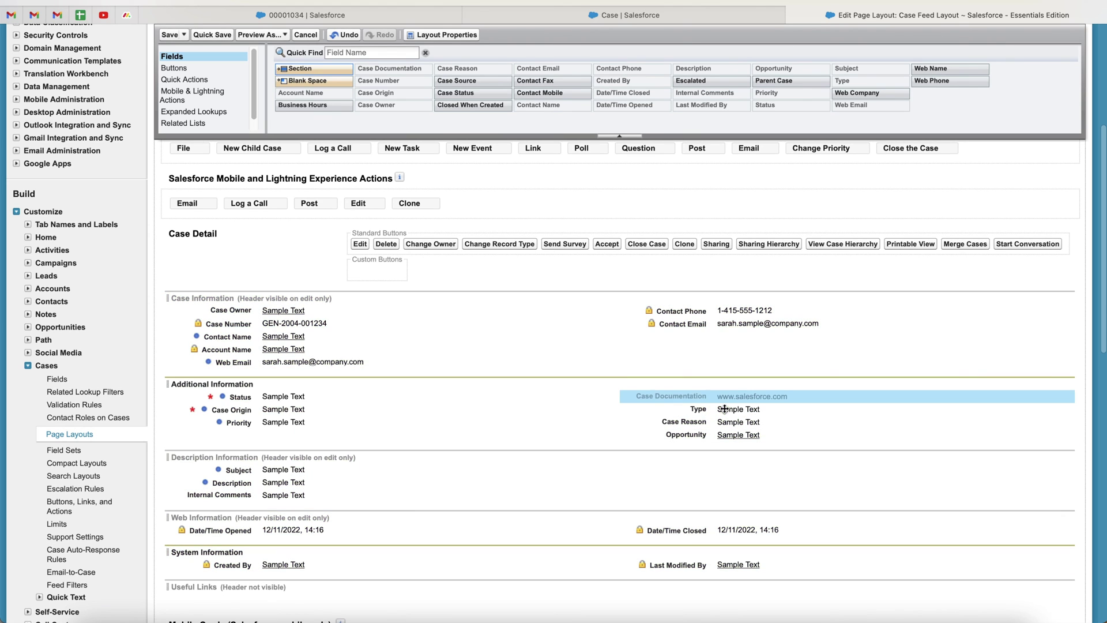
scroll(580, 427, "up", 5)
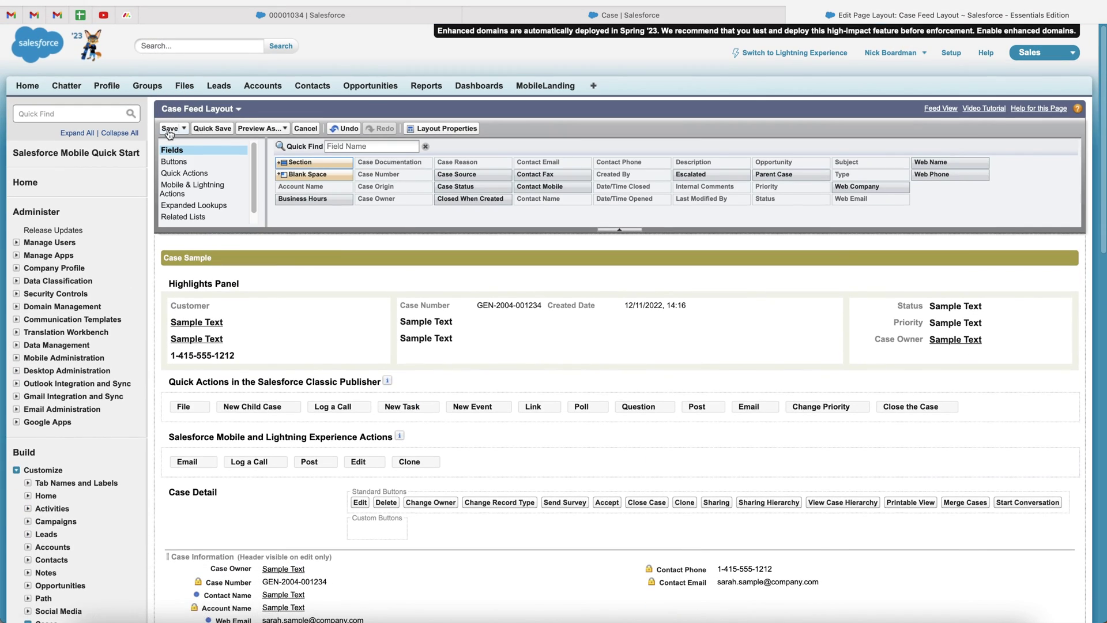
left_click(169, 128)
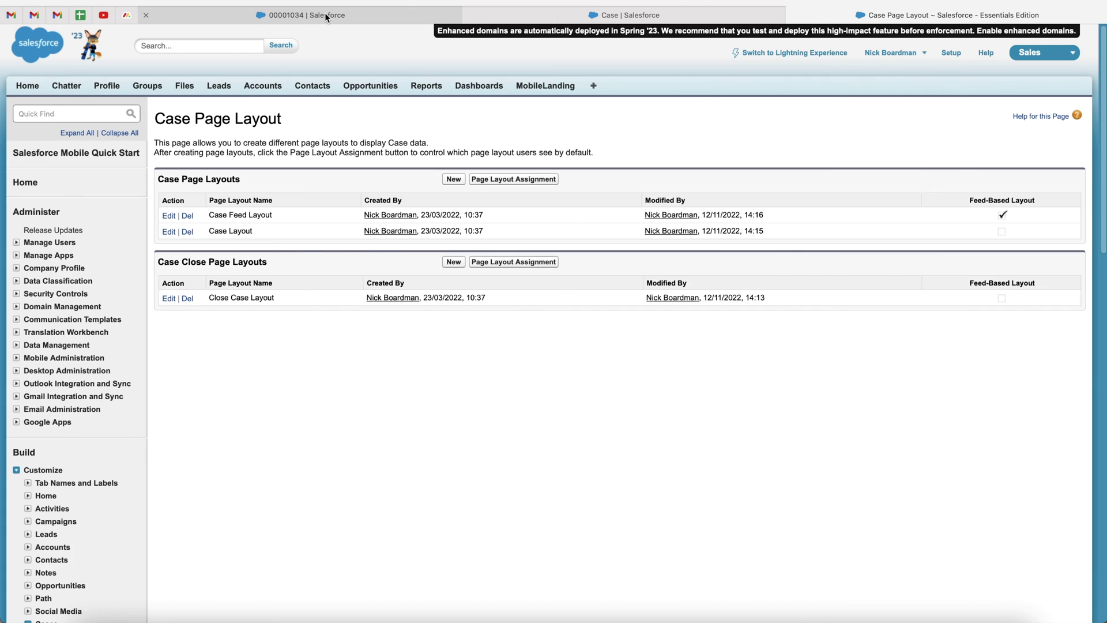
left_click(248, 15)
key("super+r")
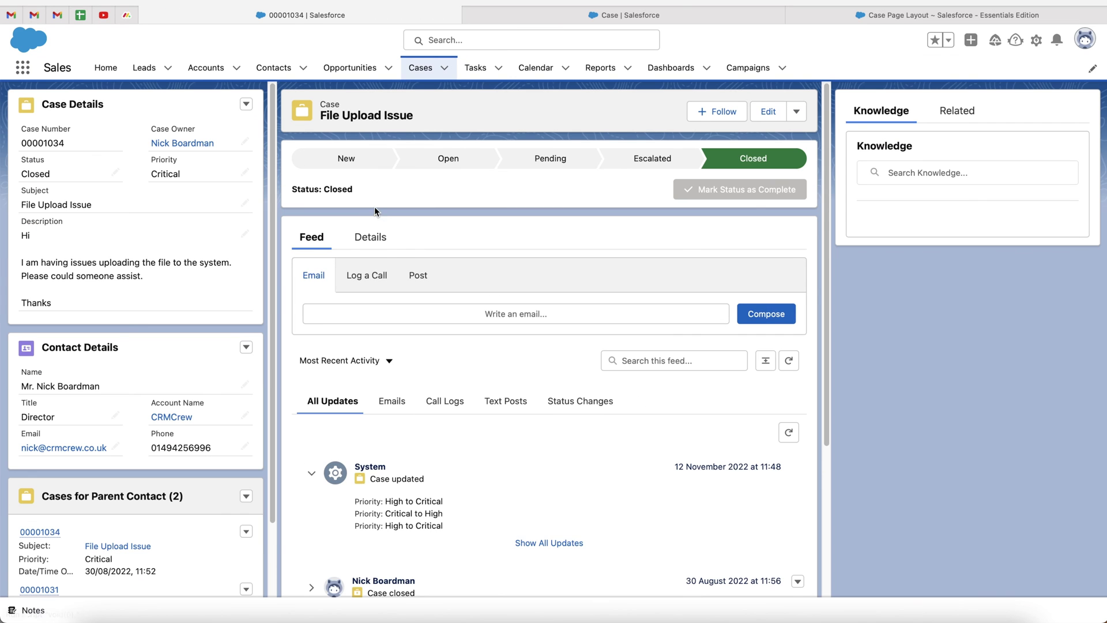
left_click(372, 237)
scroll(624, 293, "down", 3)
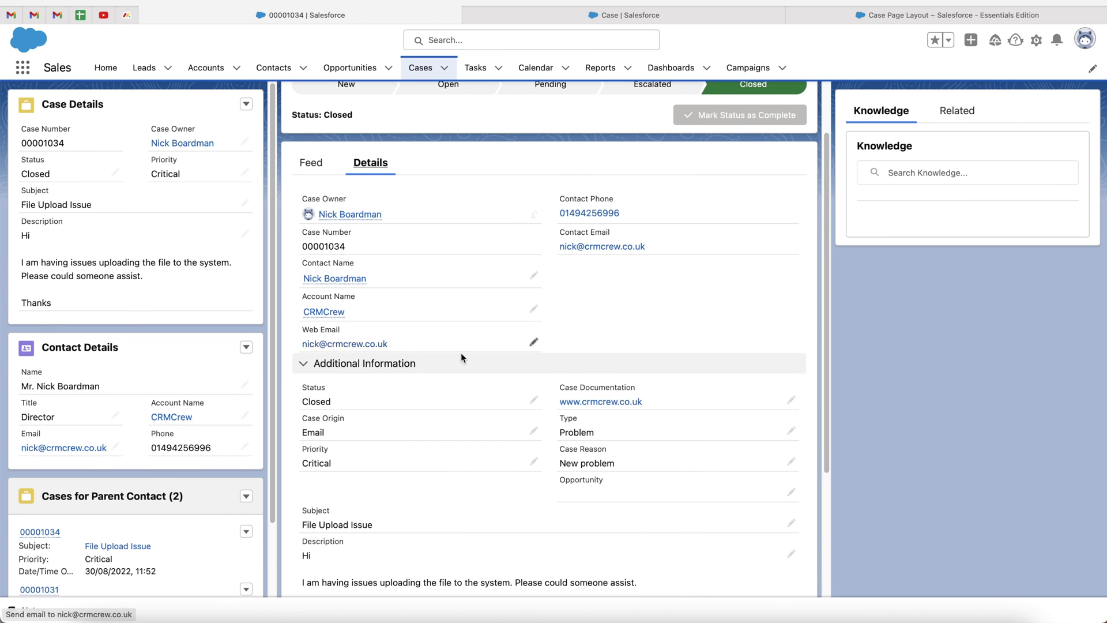